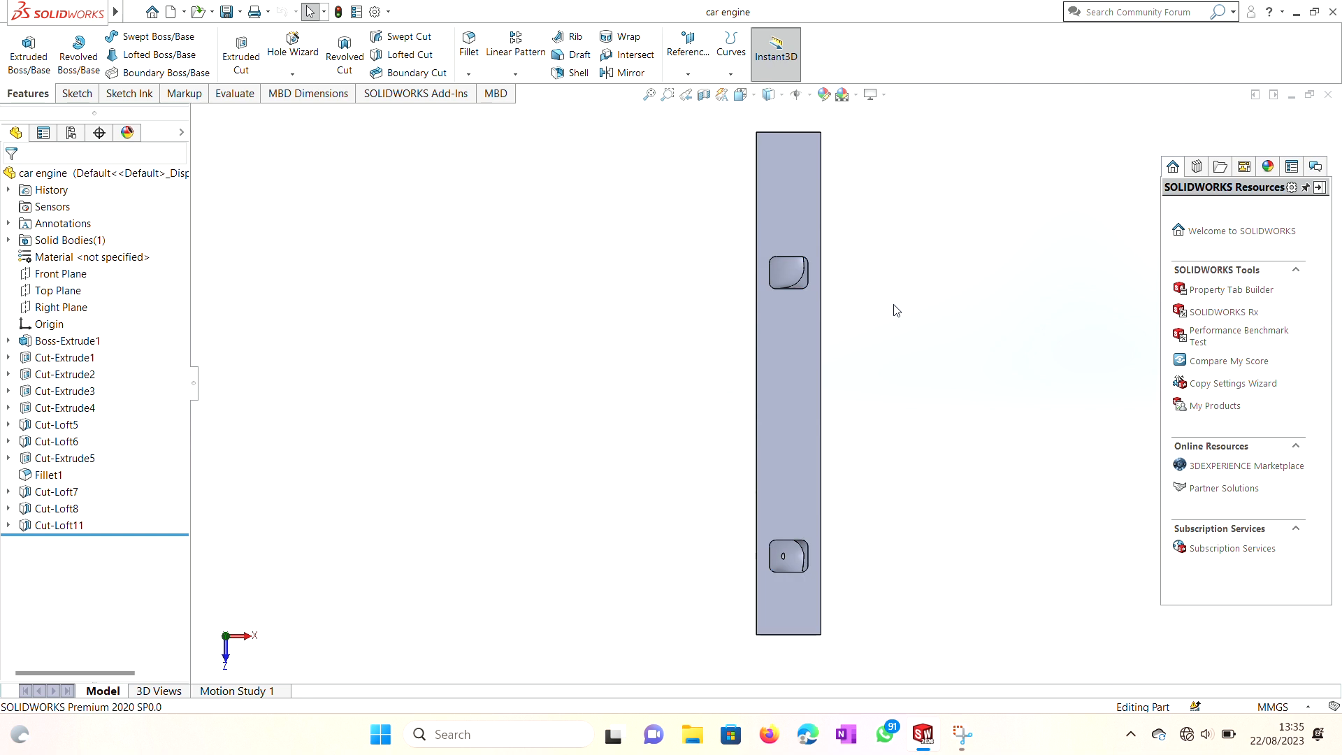
Examine the port openings on the engine block's narrow sides and the paired bores on its wide faces
key(Left)
key(Left)
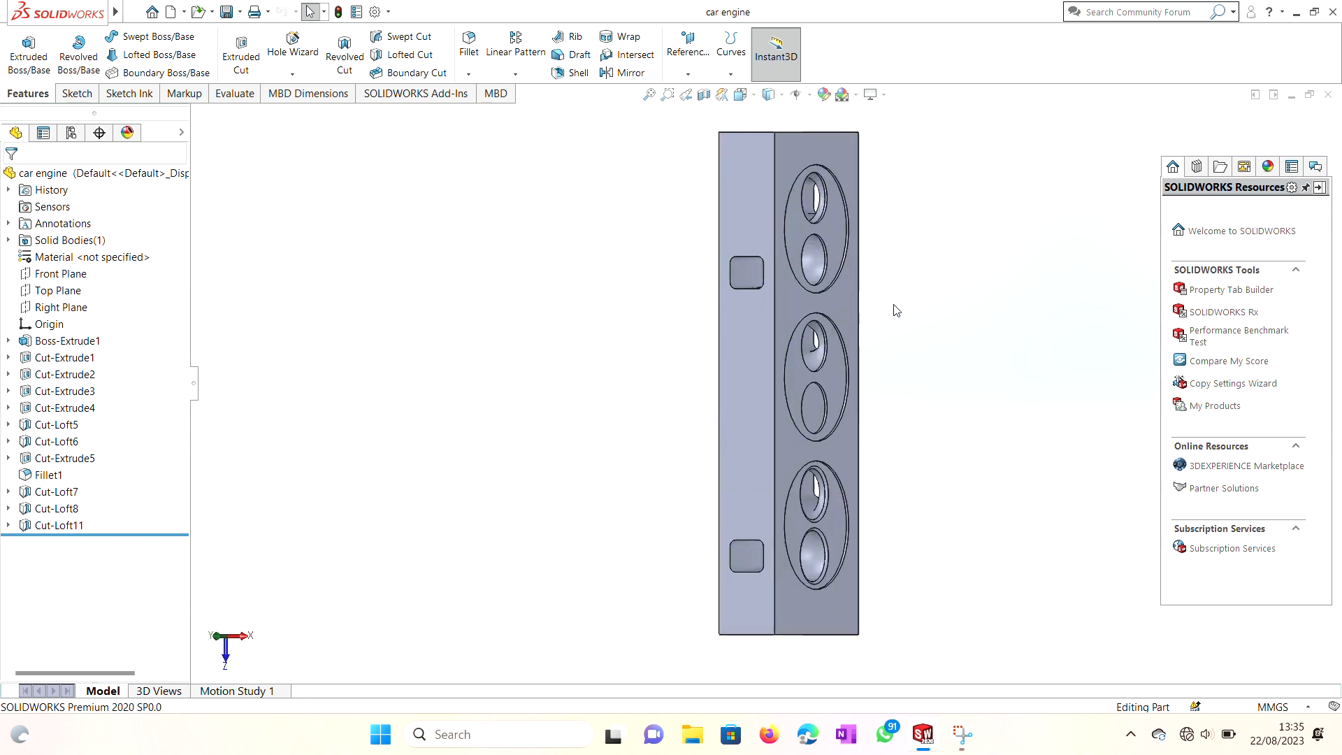
key(Left)
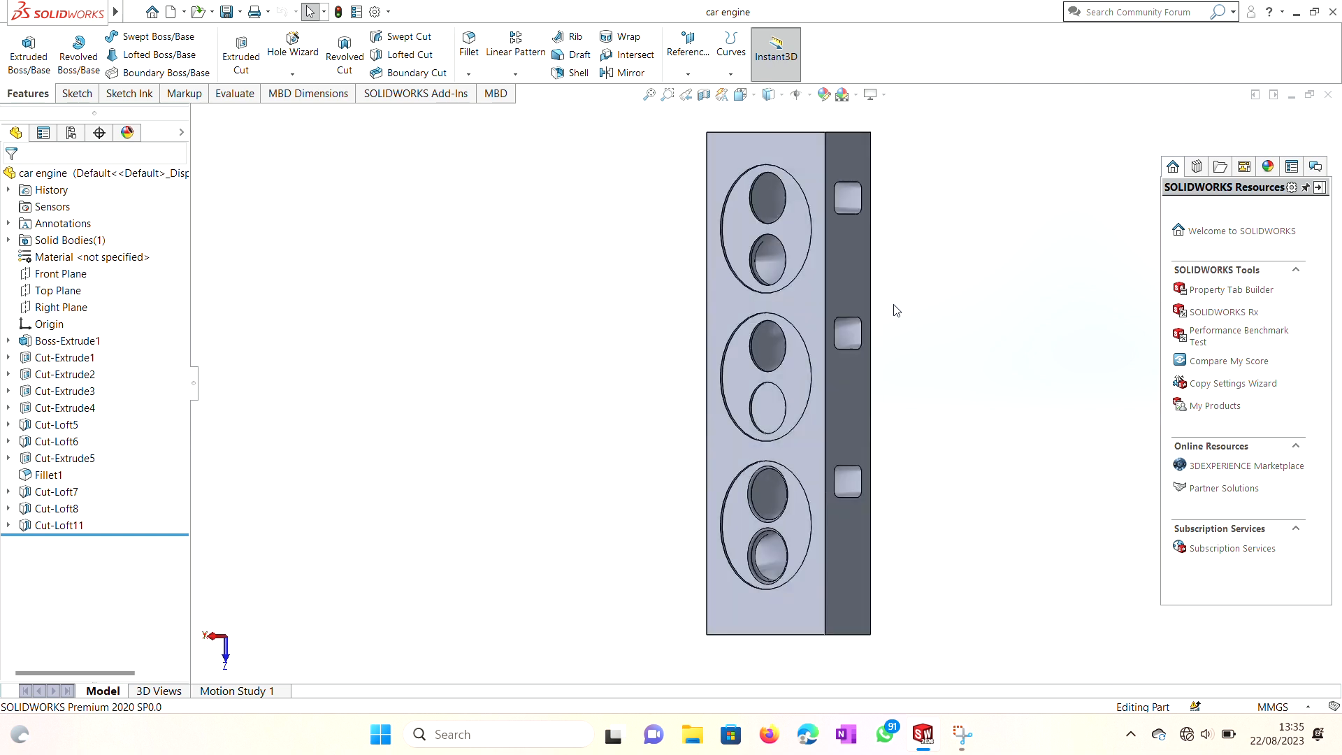
key(Left)
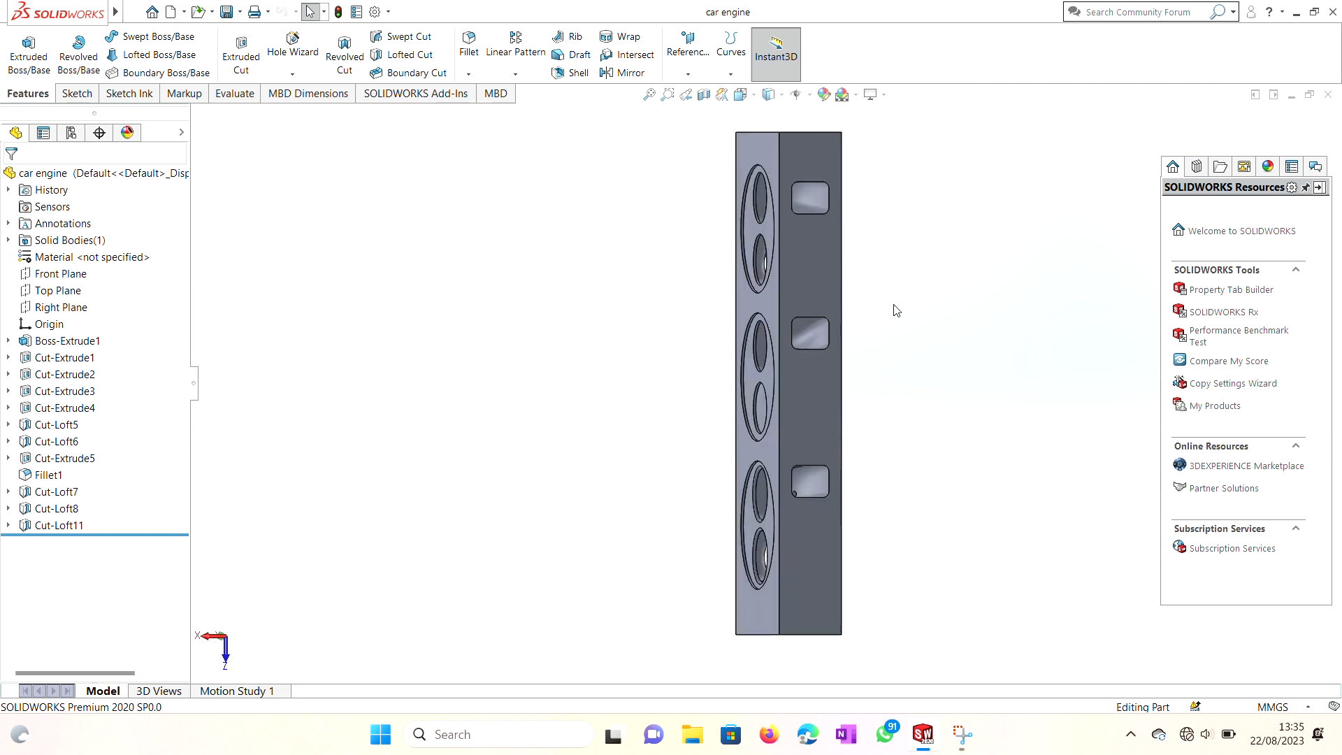
key(Left)
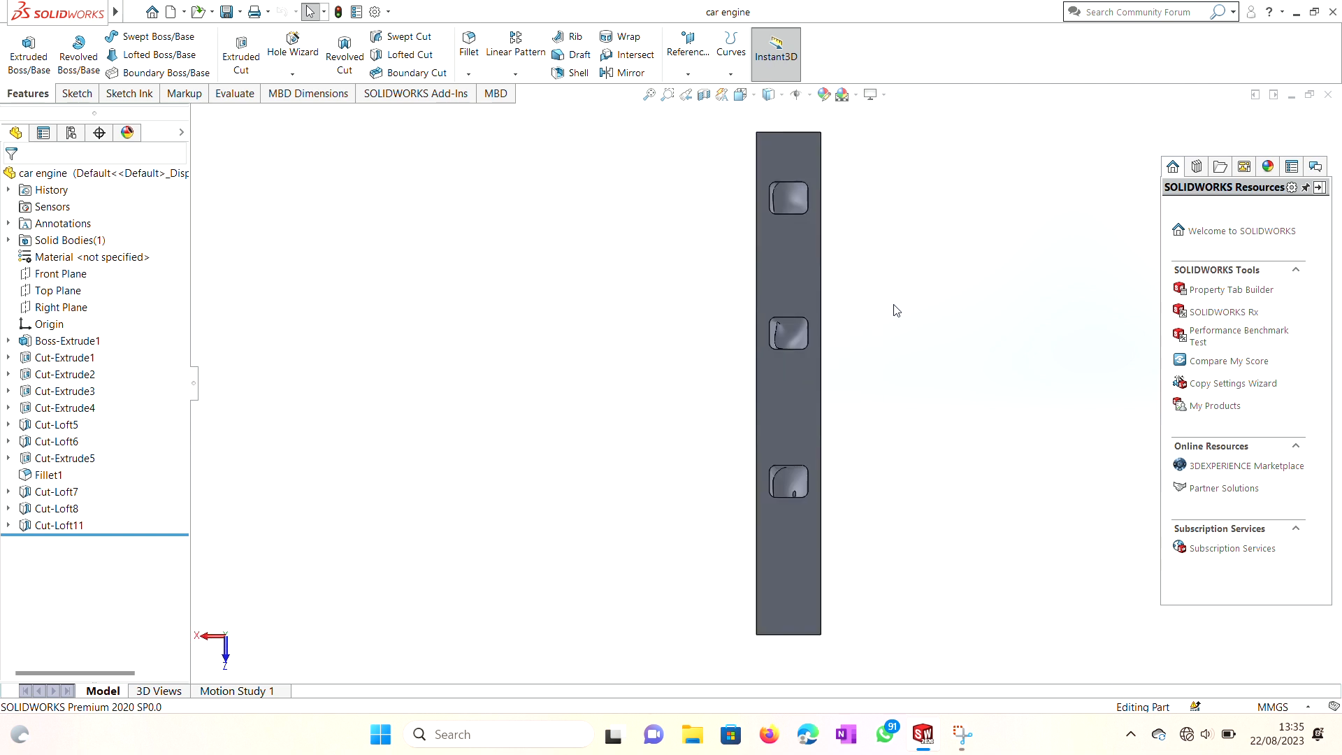
key(Right)
key(Right)
key(Right)
key(Right)
key(Right)
key(Right)
key(Right)
key(Right)
key(Right)
key(Right)
key(Right)
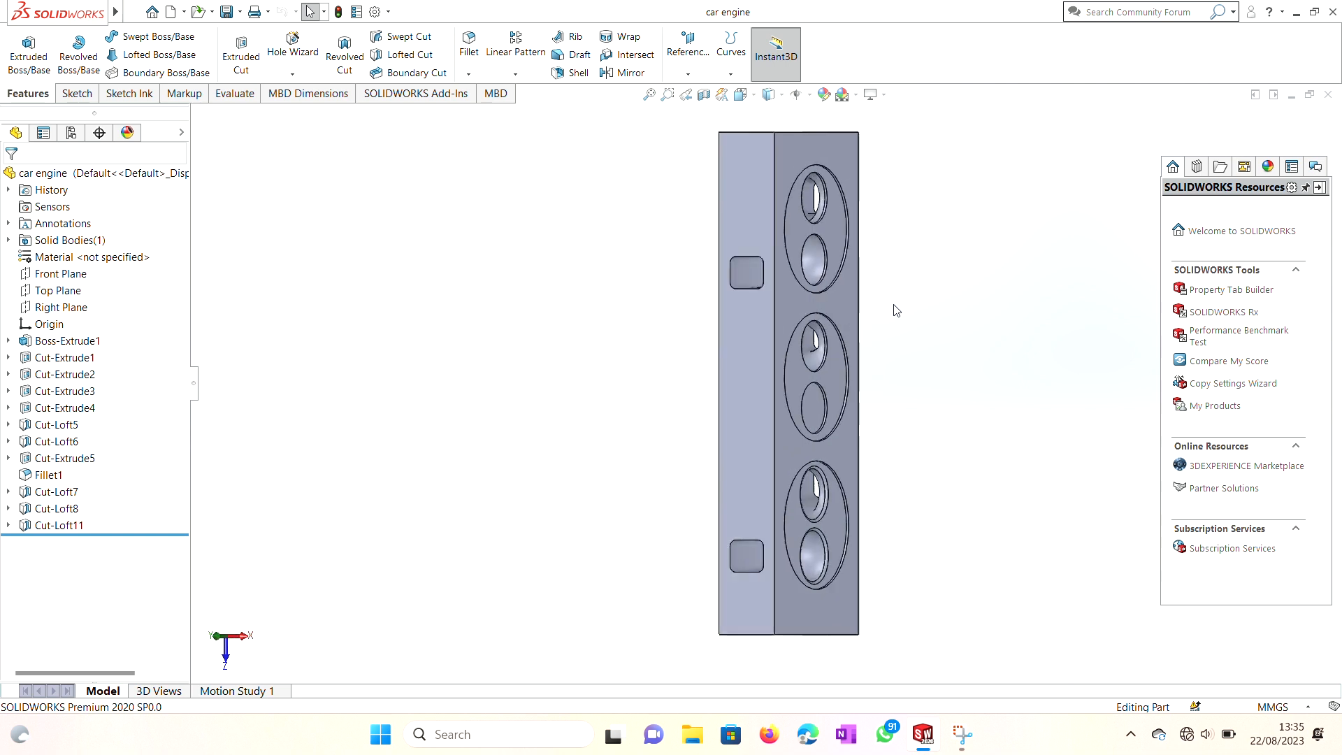
key(Right)
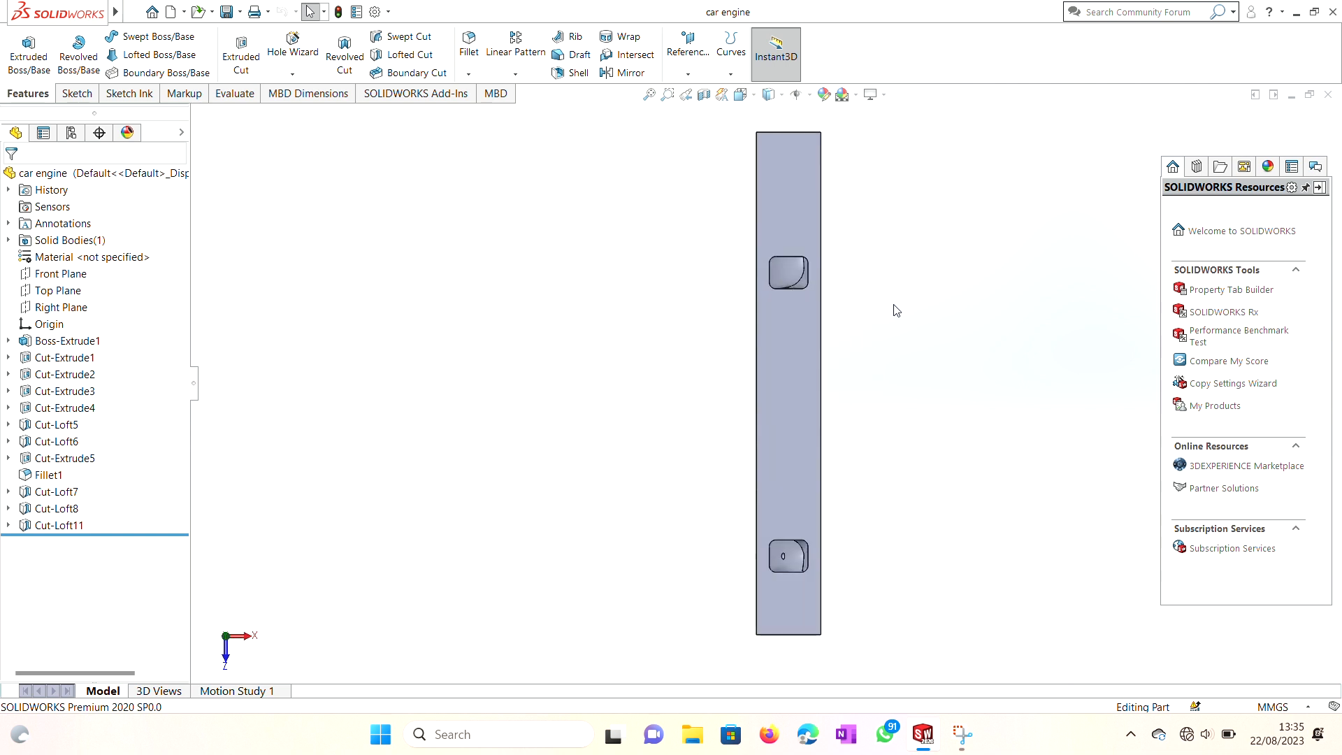
key(Left)
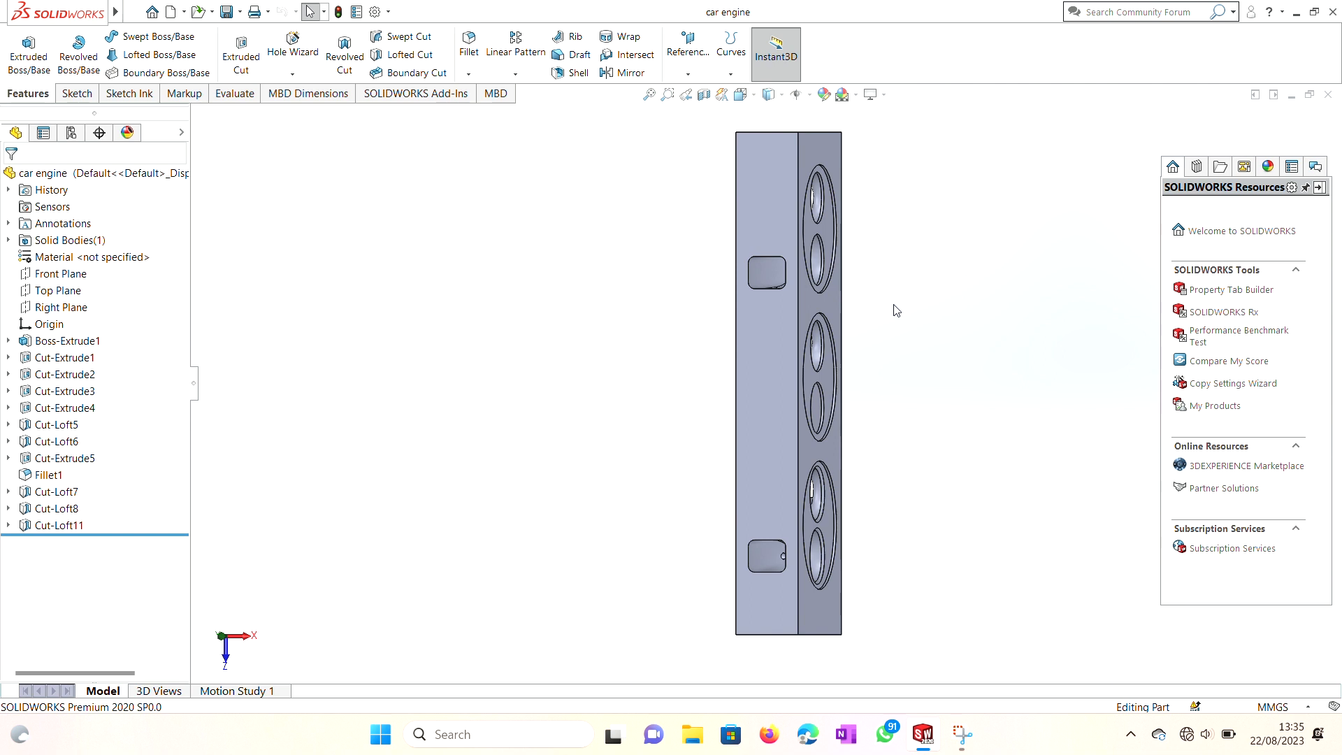
key(Left)
key(Left)
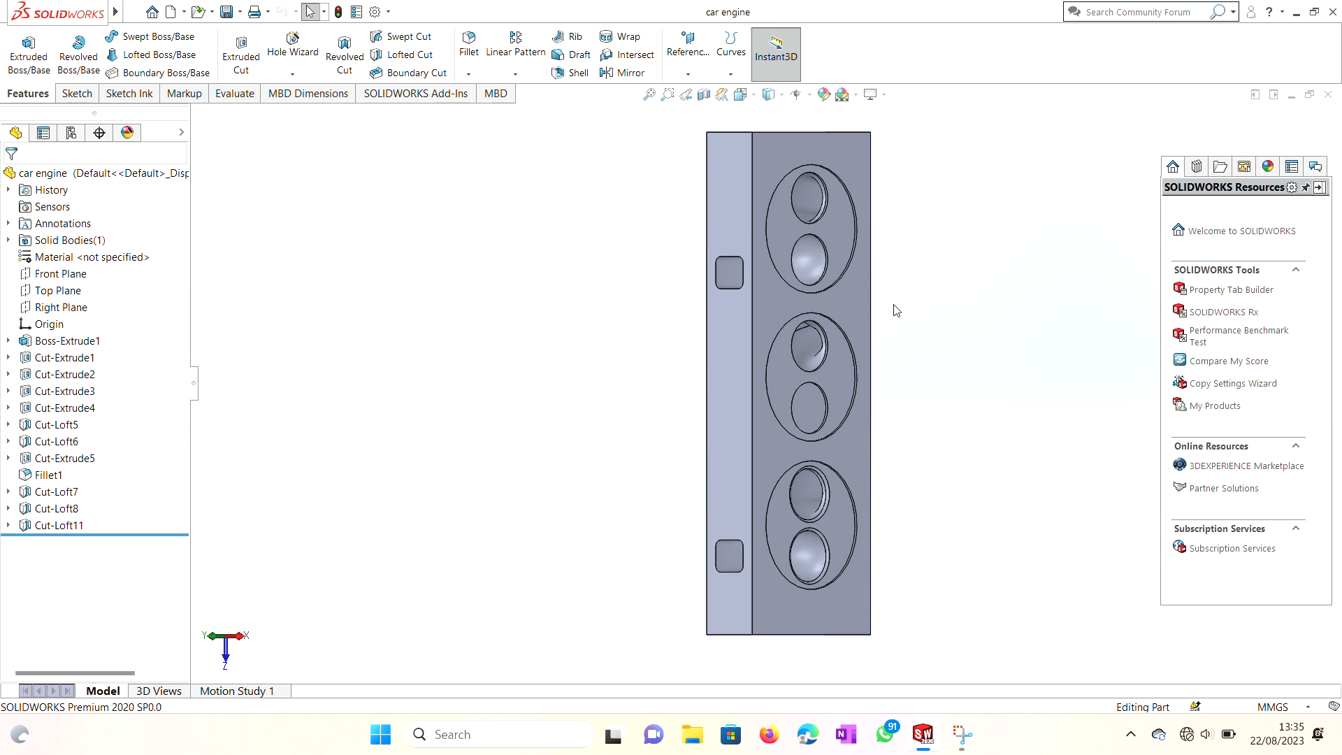
key(Left)
key(Left)
key(Left)
key(Right)
key(Right)
key(Right)
key(Right)
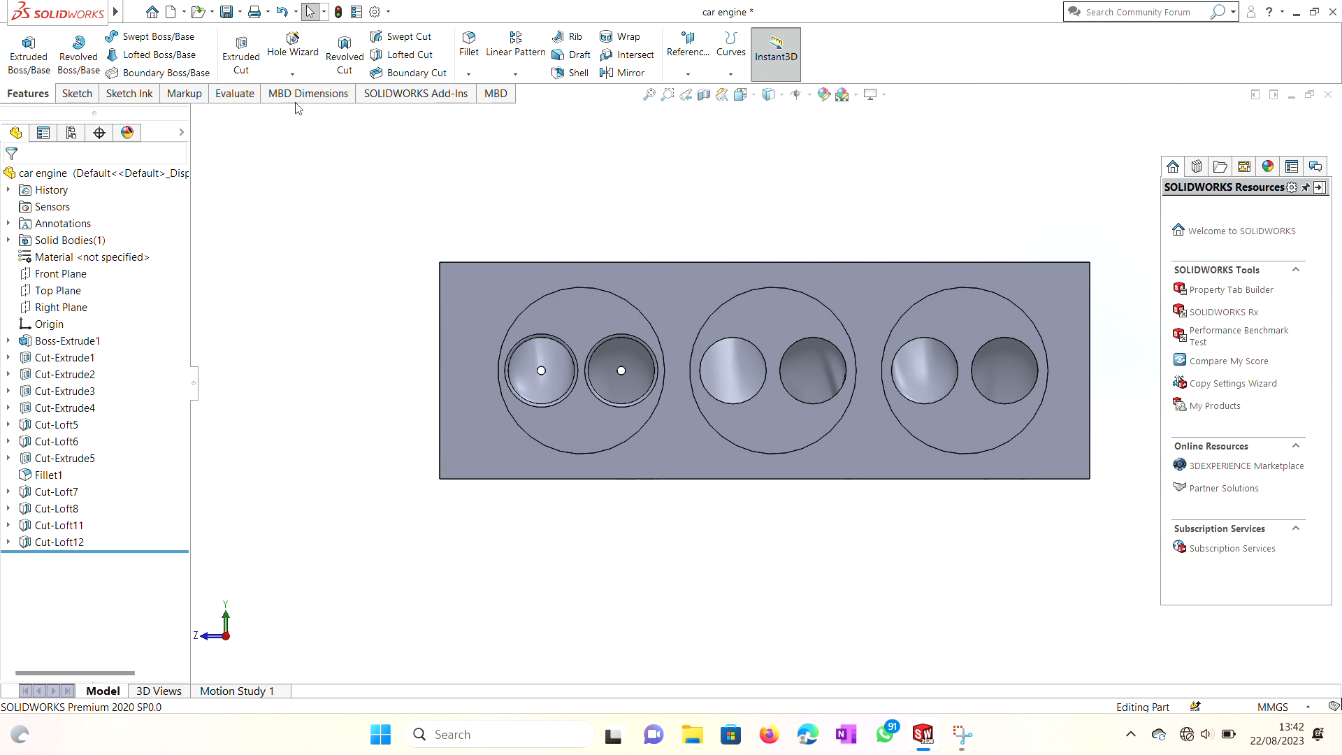
Create a linear pattern of Cut-Extrude5 along the block's upper long edge with 146.05 mm spacing and 3 instances
click(508, 53)
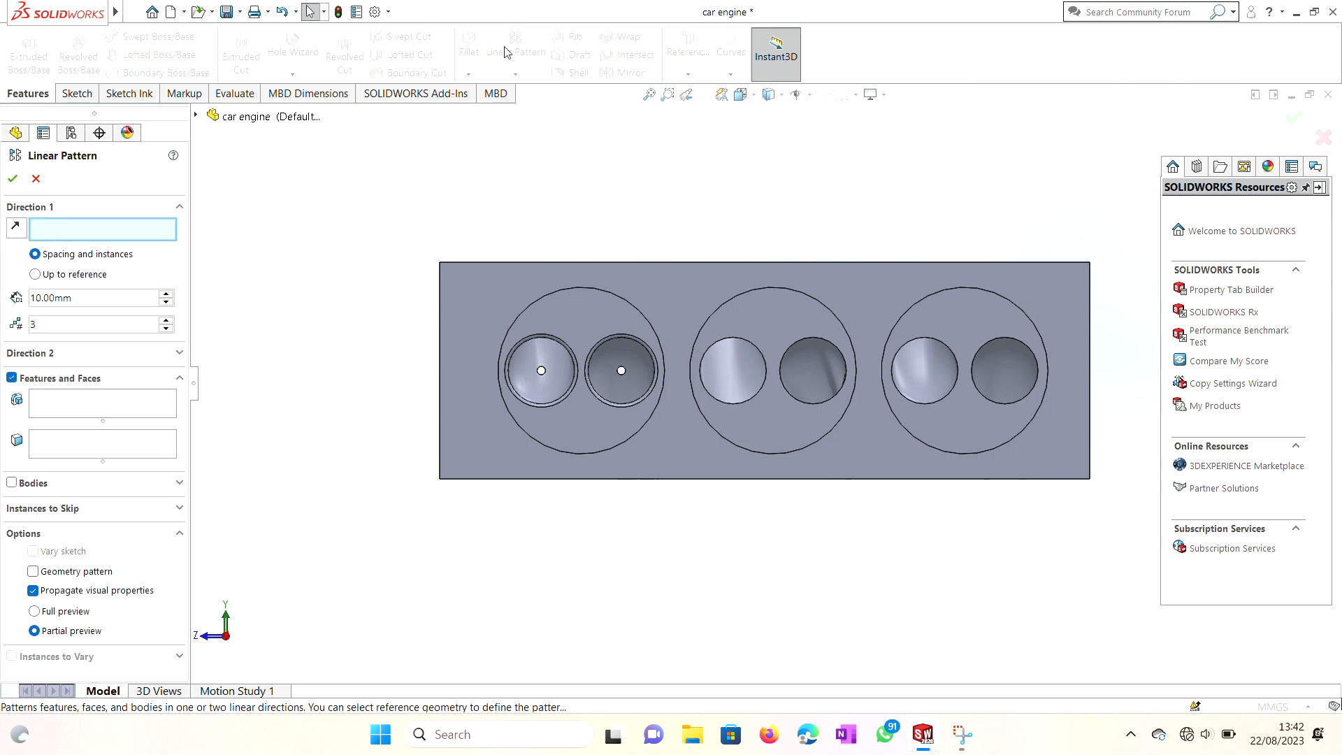
click(500, 261)
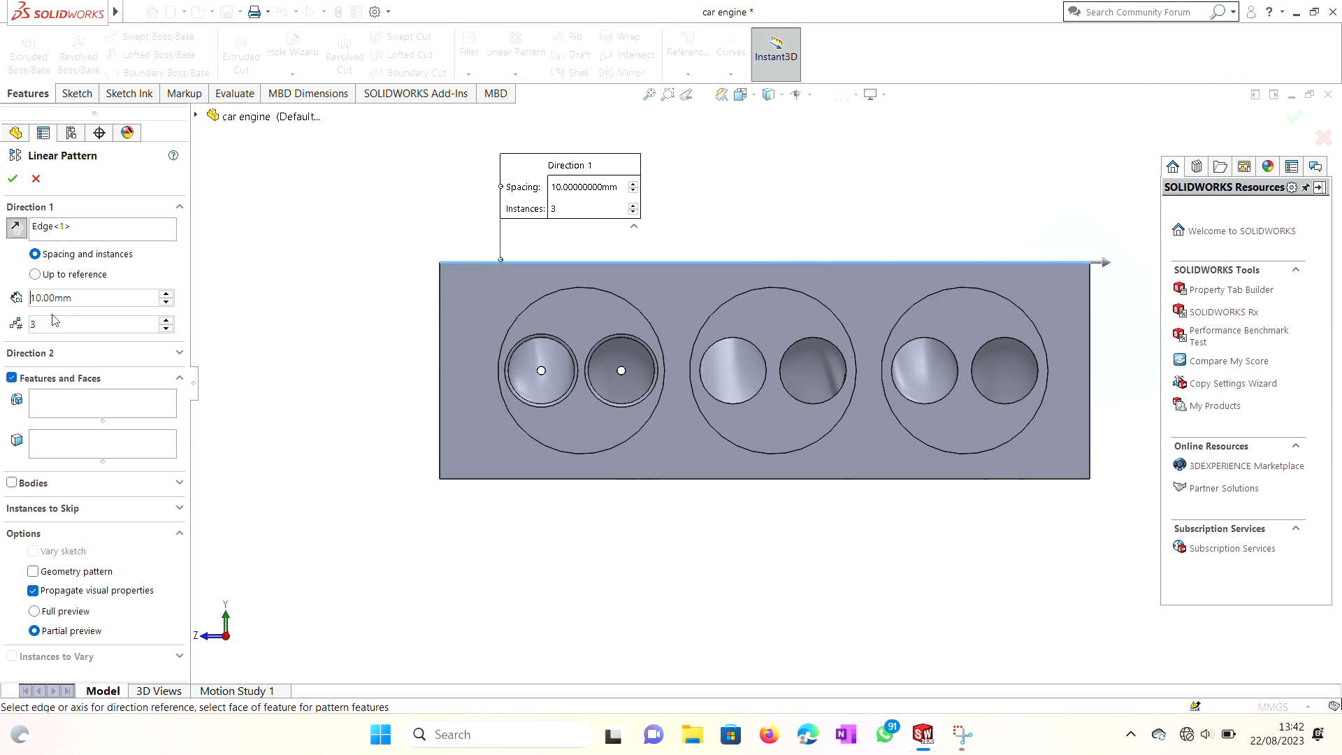
double_click(87, 299)
text(14y)
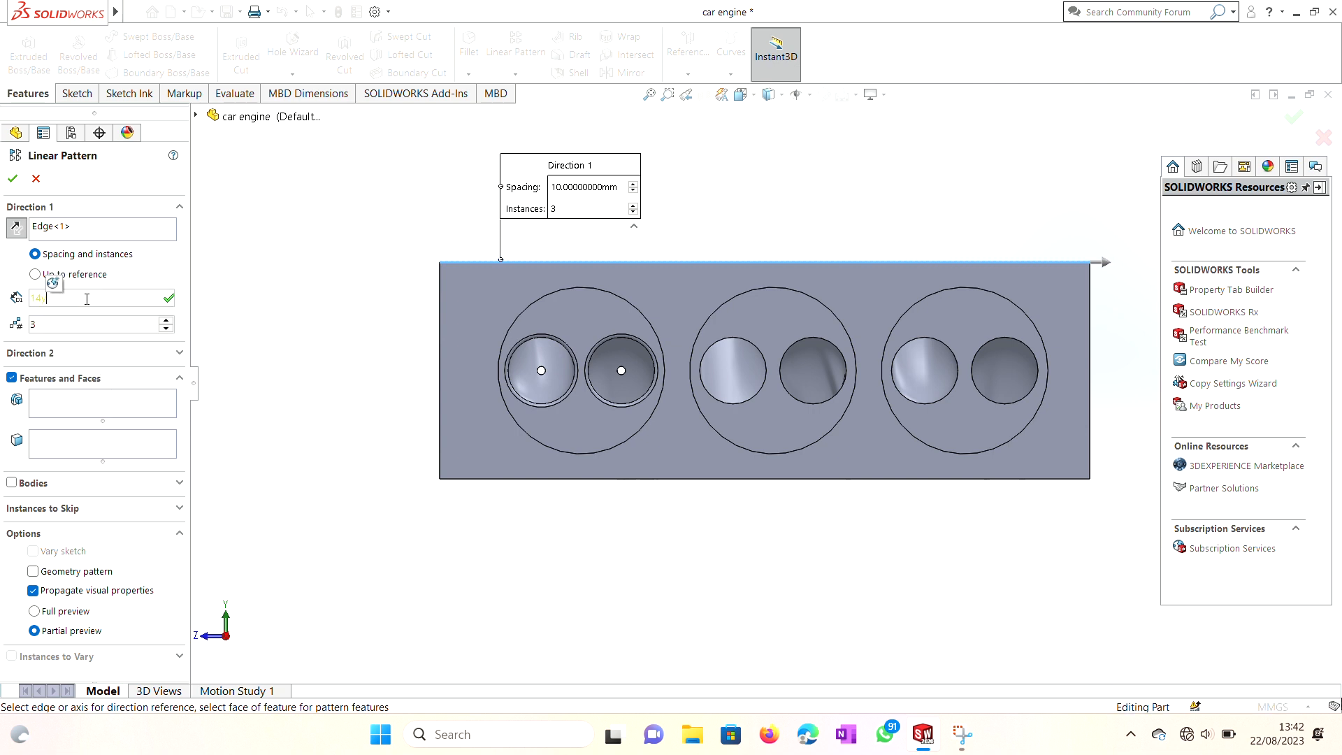
key(BackSpace)
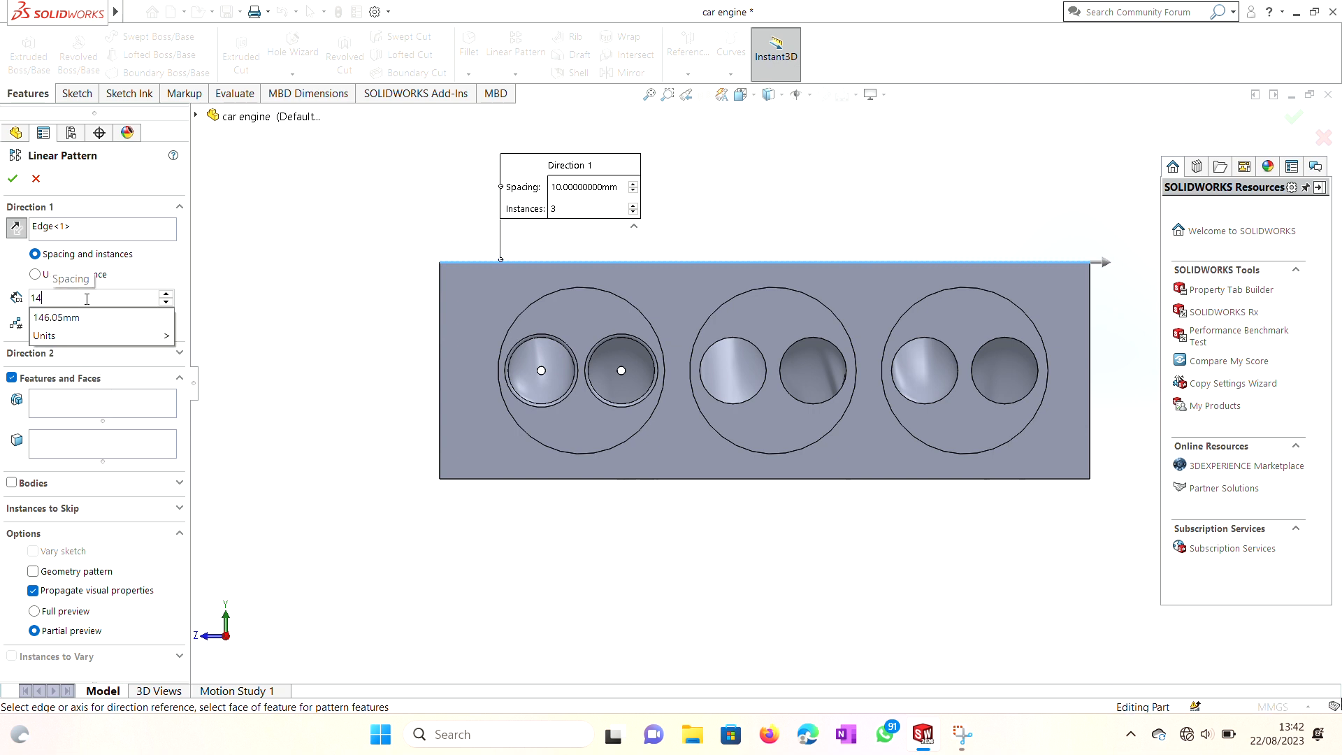
text(6.05)
key(Return)
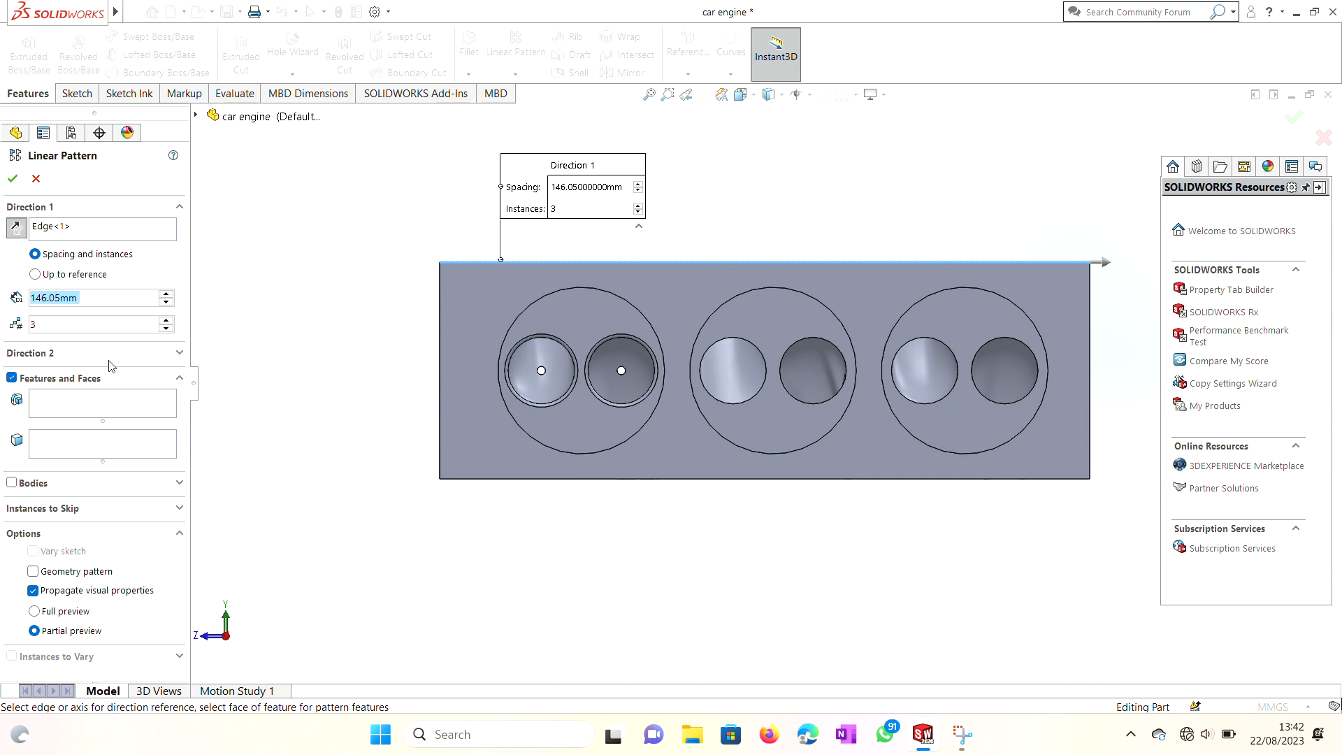
click(91, 398)
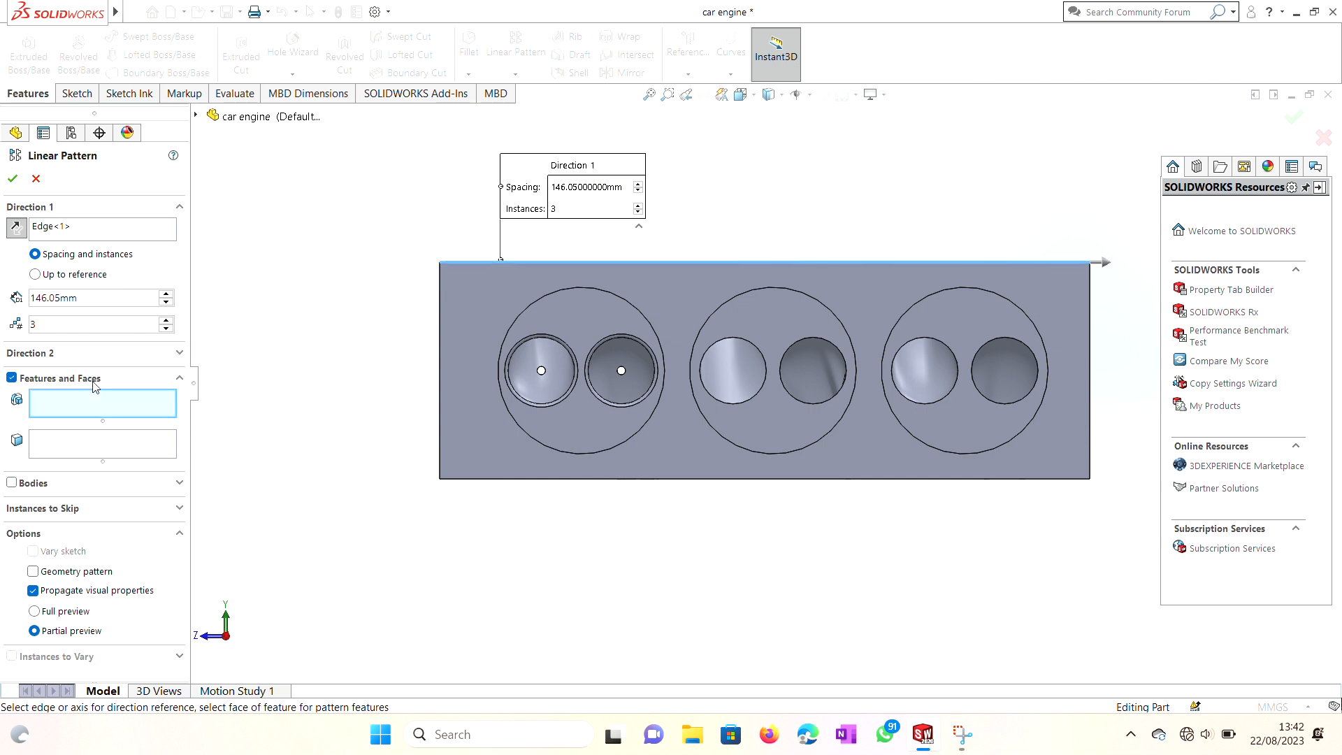
click(196, 116)
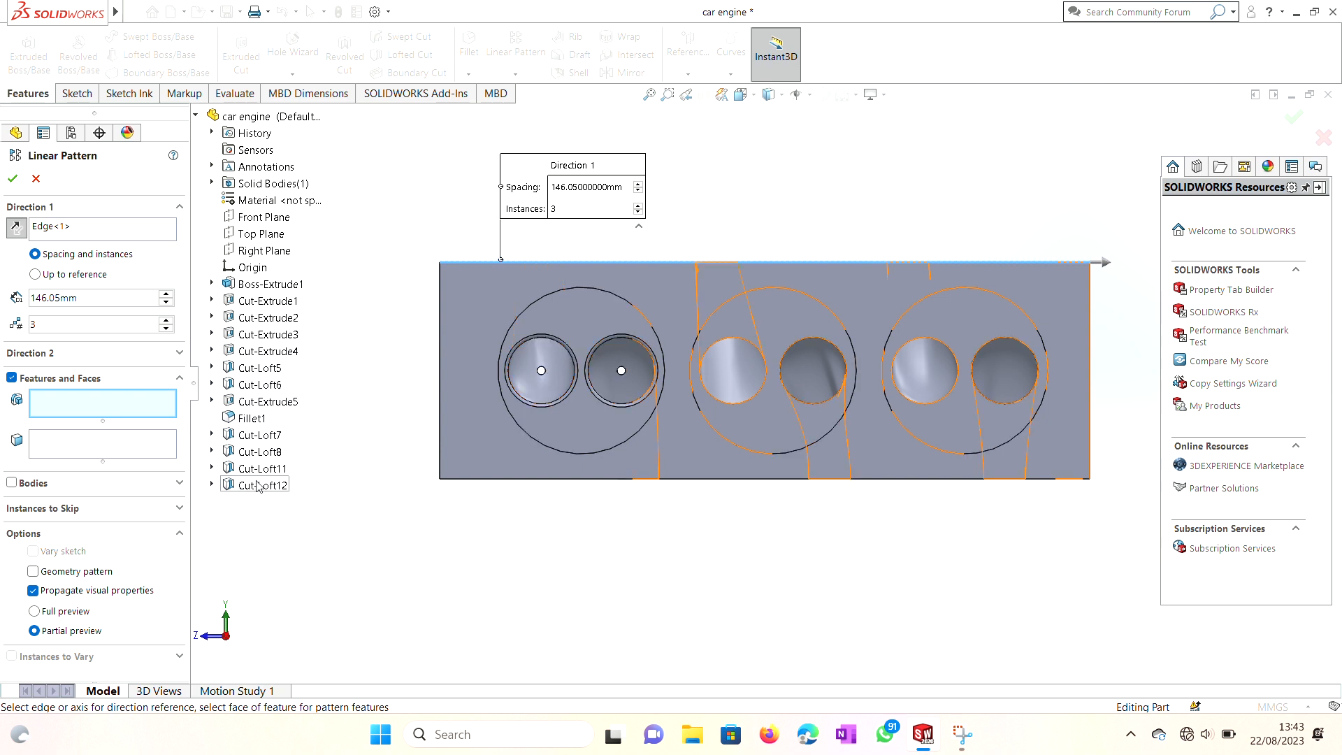
click(265, 400)
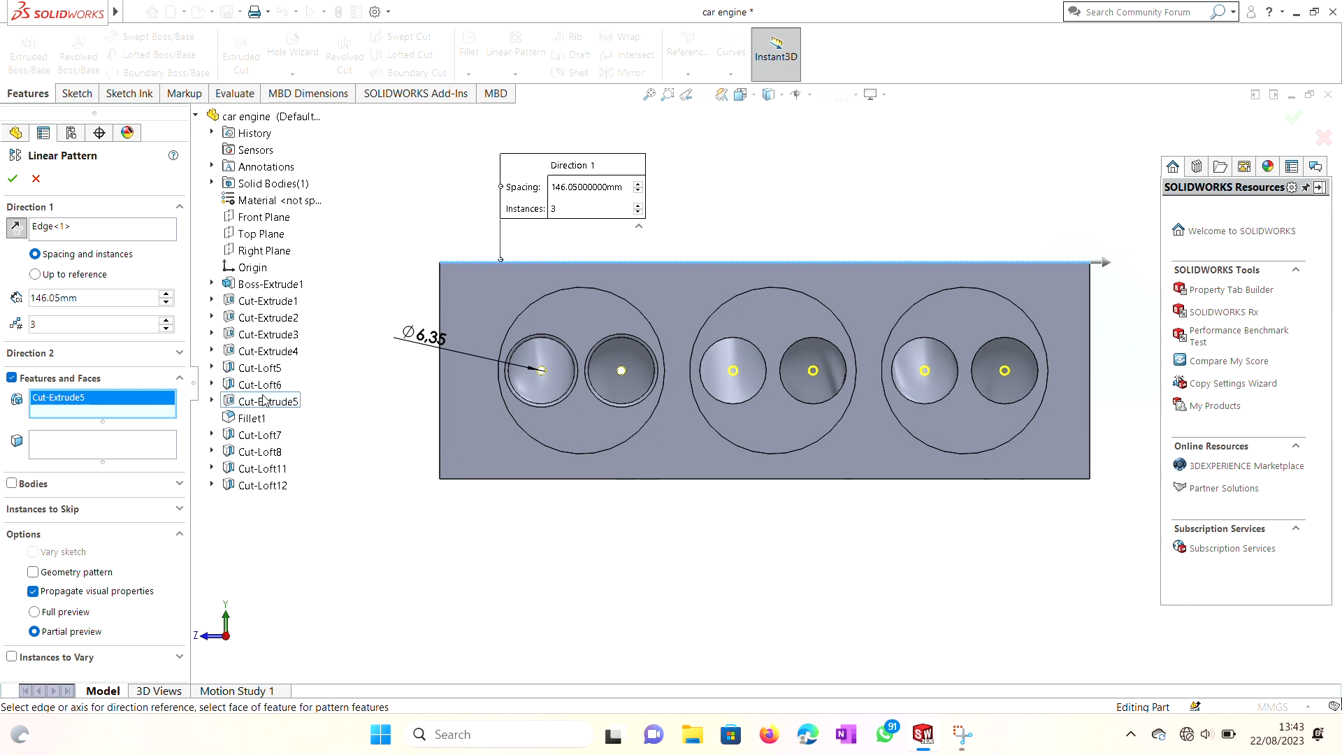
click(13, 179)
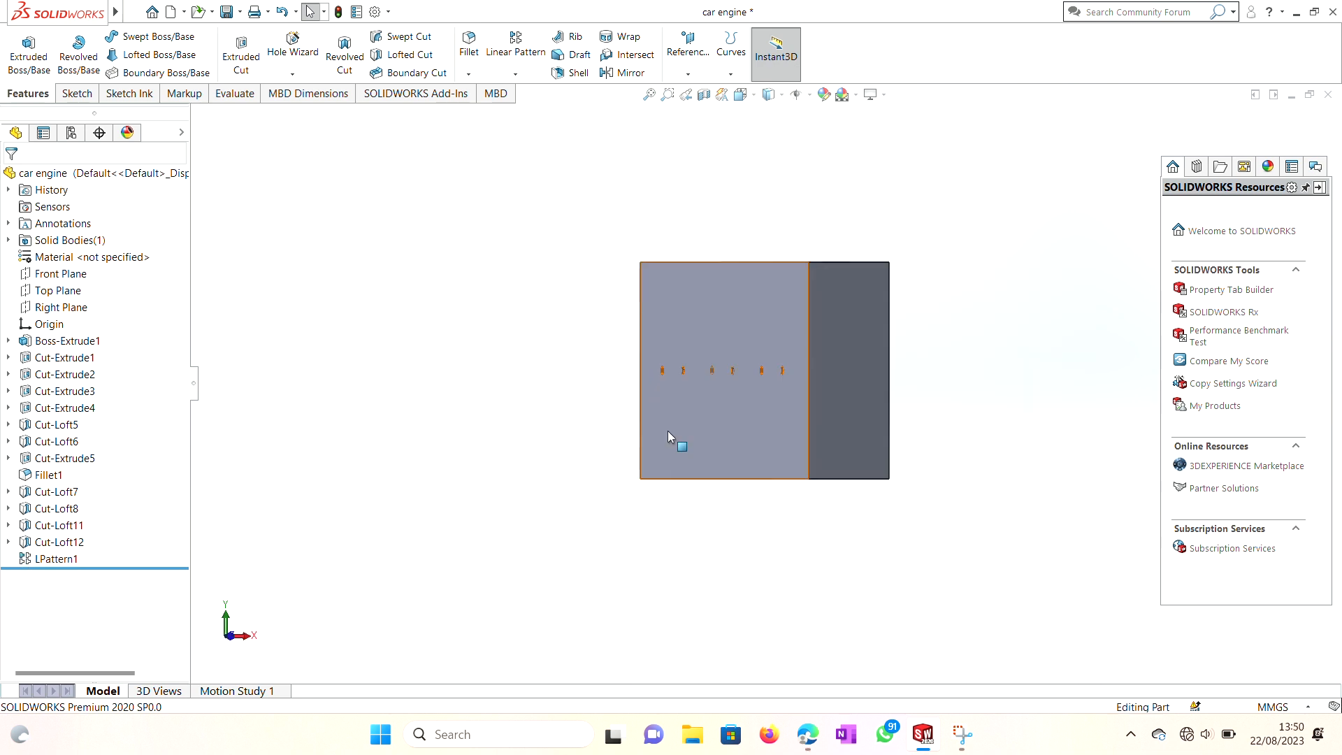
Start a sketch on the block face with the six small holes and draw a corner rectangle about 14 × 53 mm near its upper-left corner
click(668, 431)
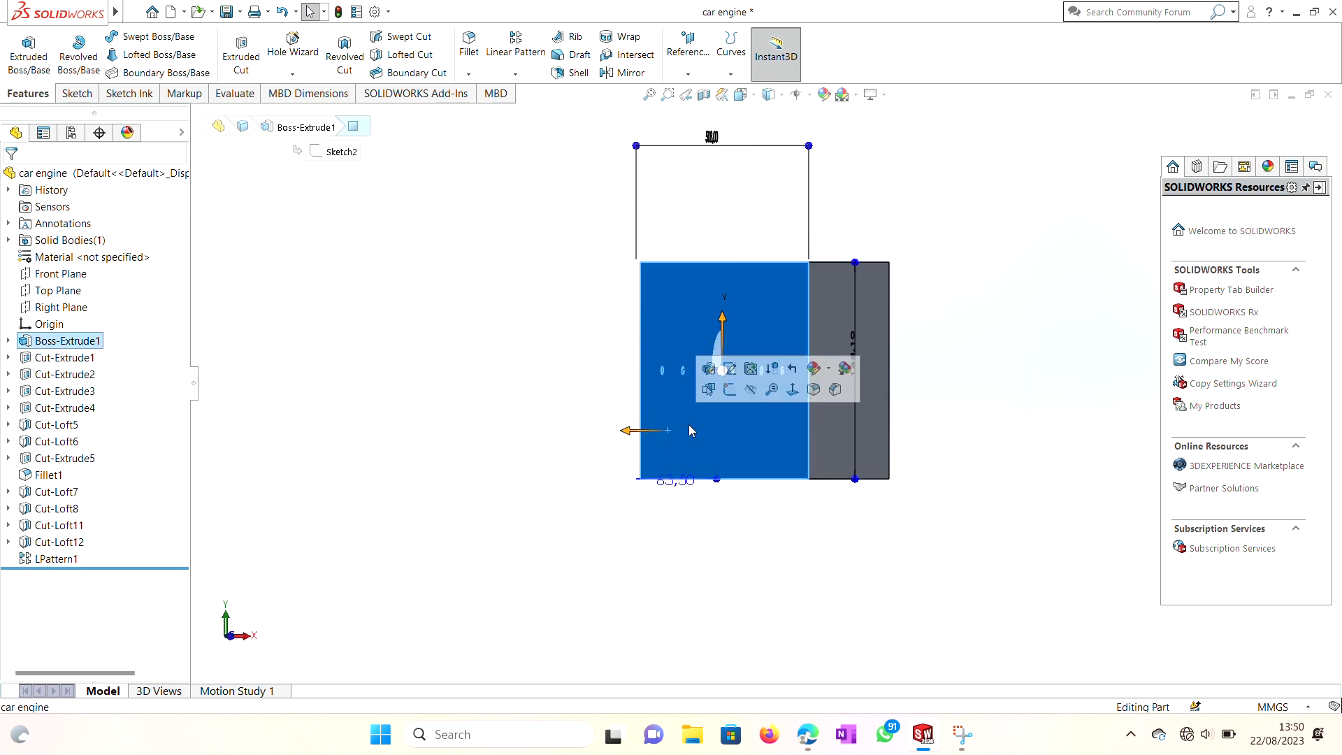
click(796, 393)
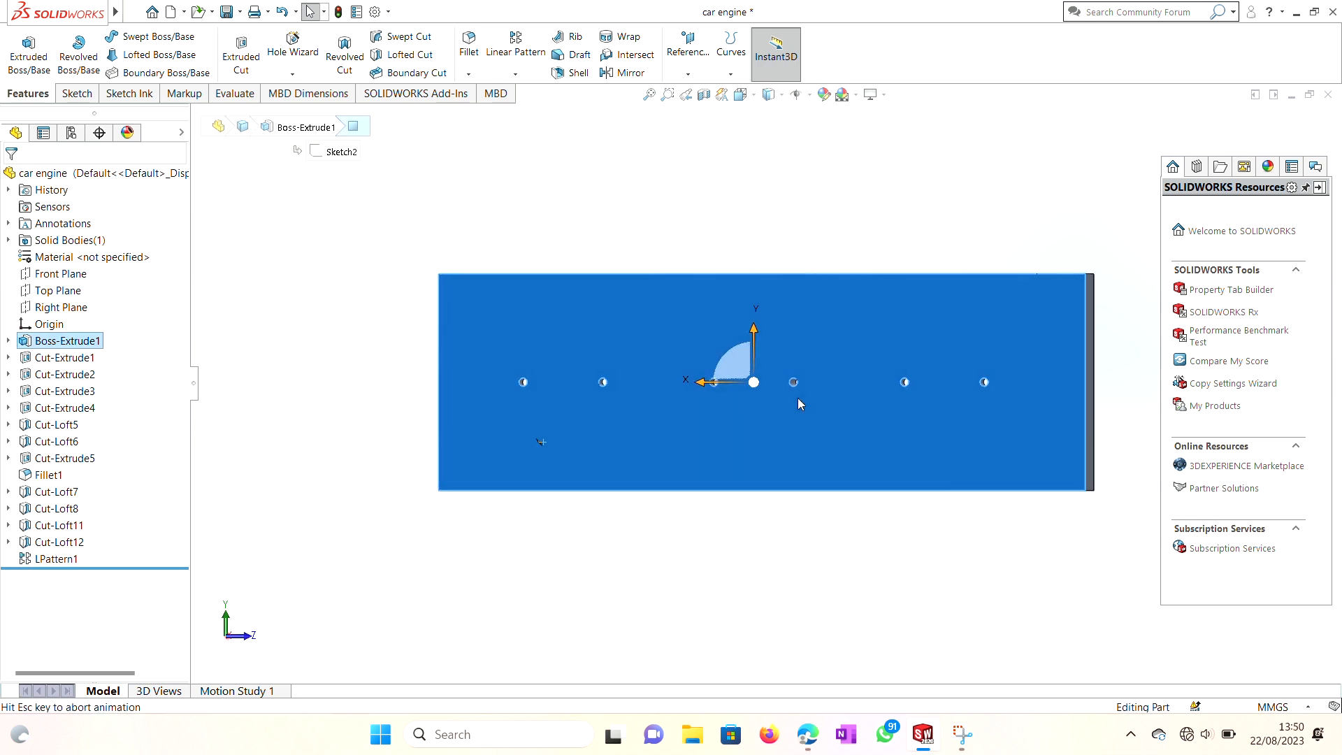
right_click(645, 471)
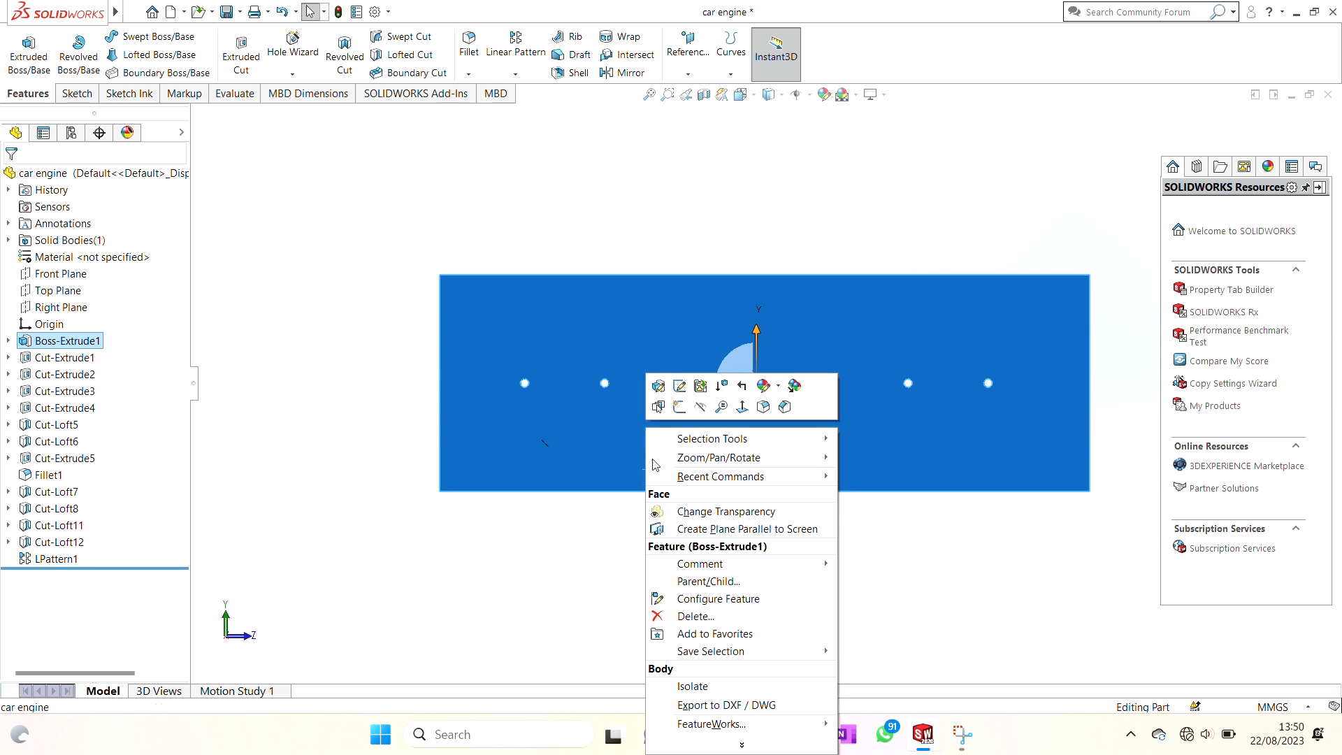
click(679, 407)
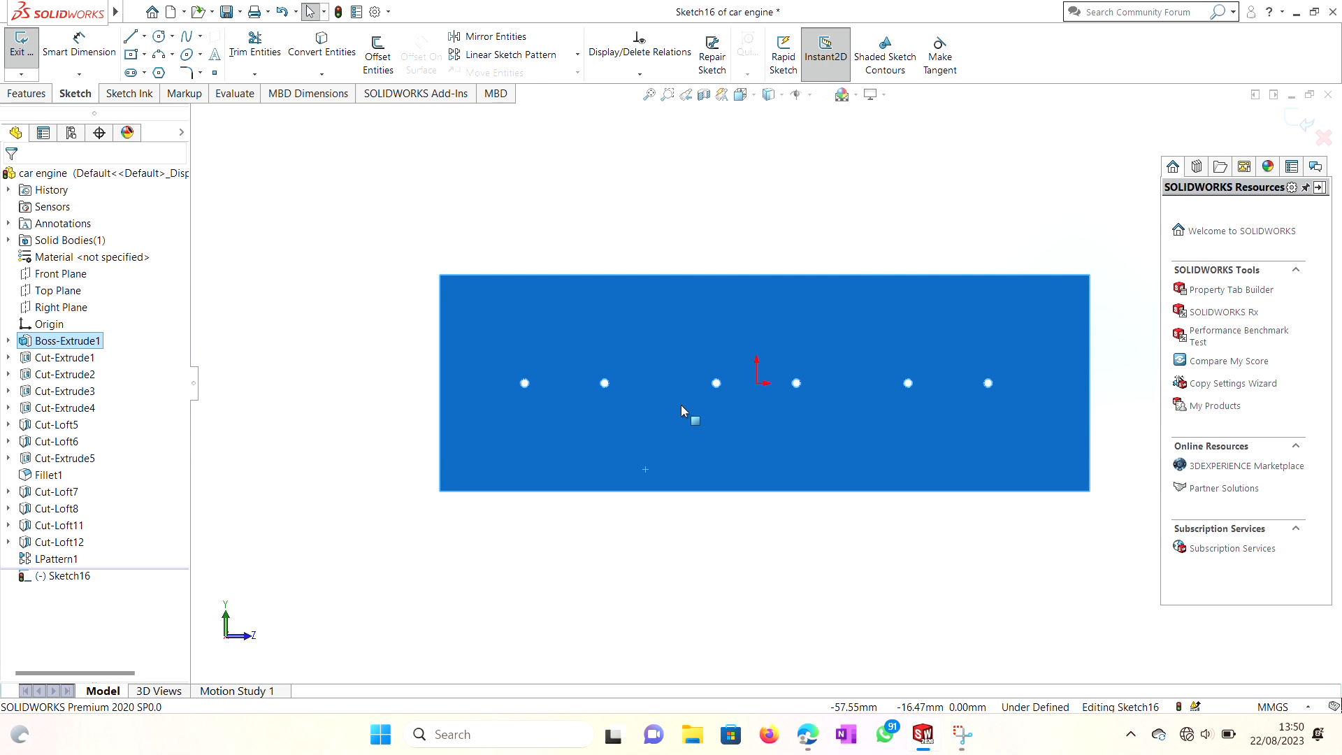
right_click(416, 278)
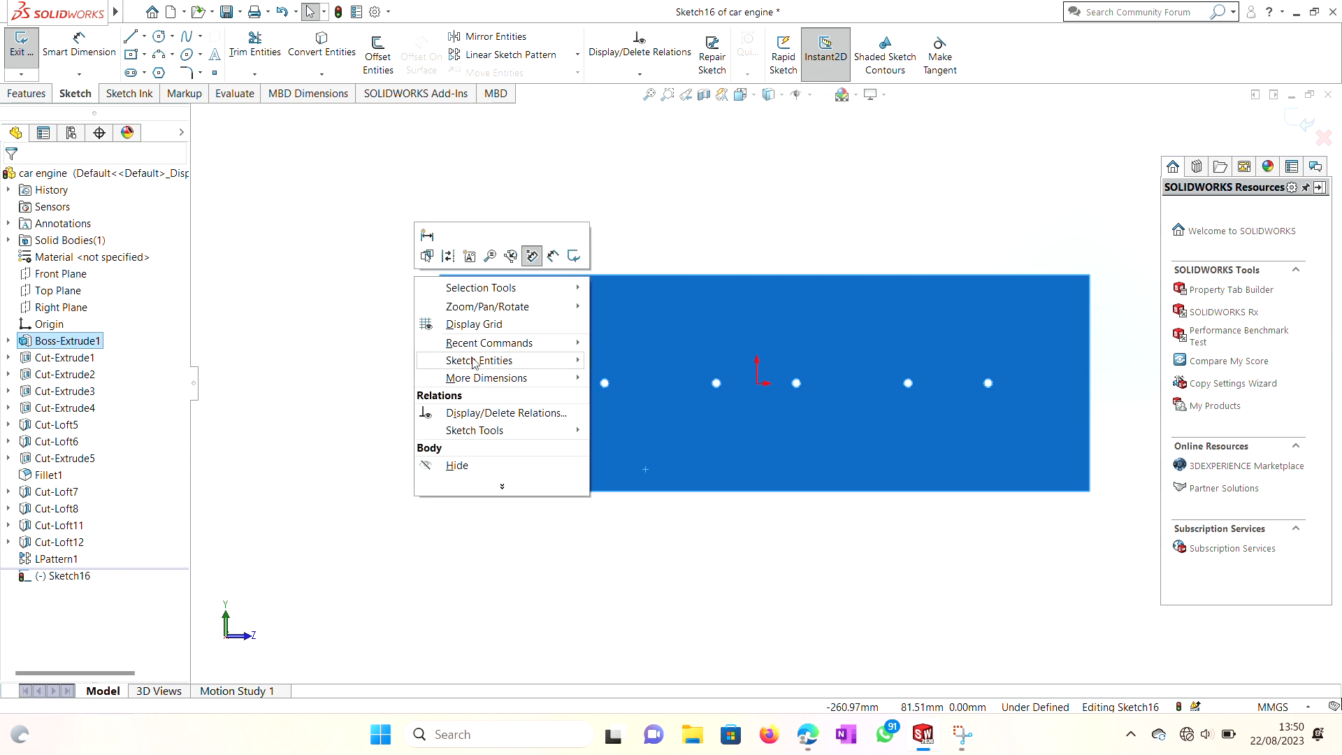
mouse_move(473, 363)
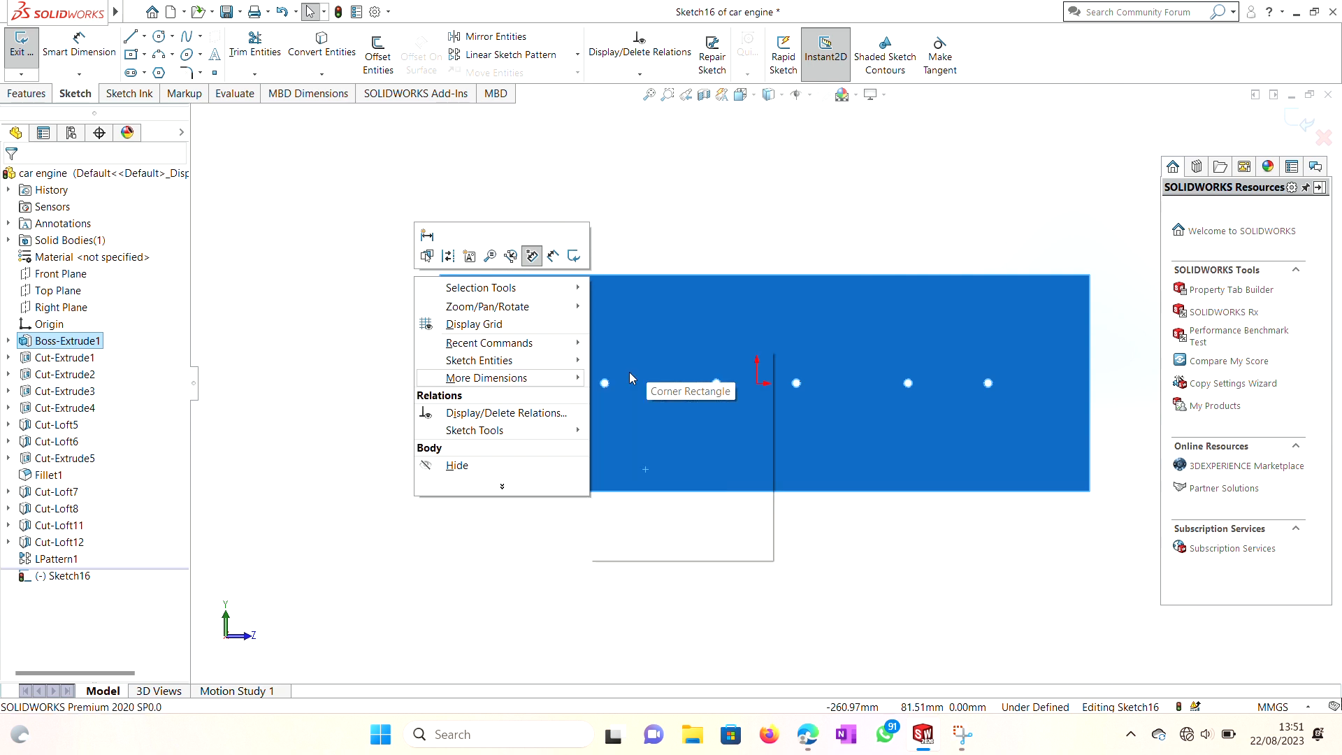
click(629, 374)
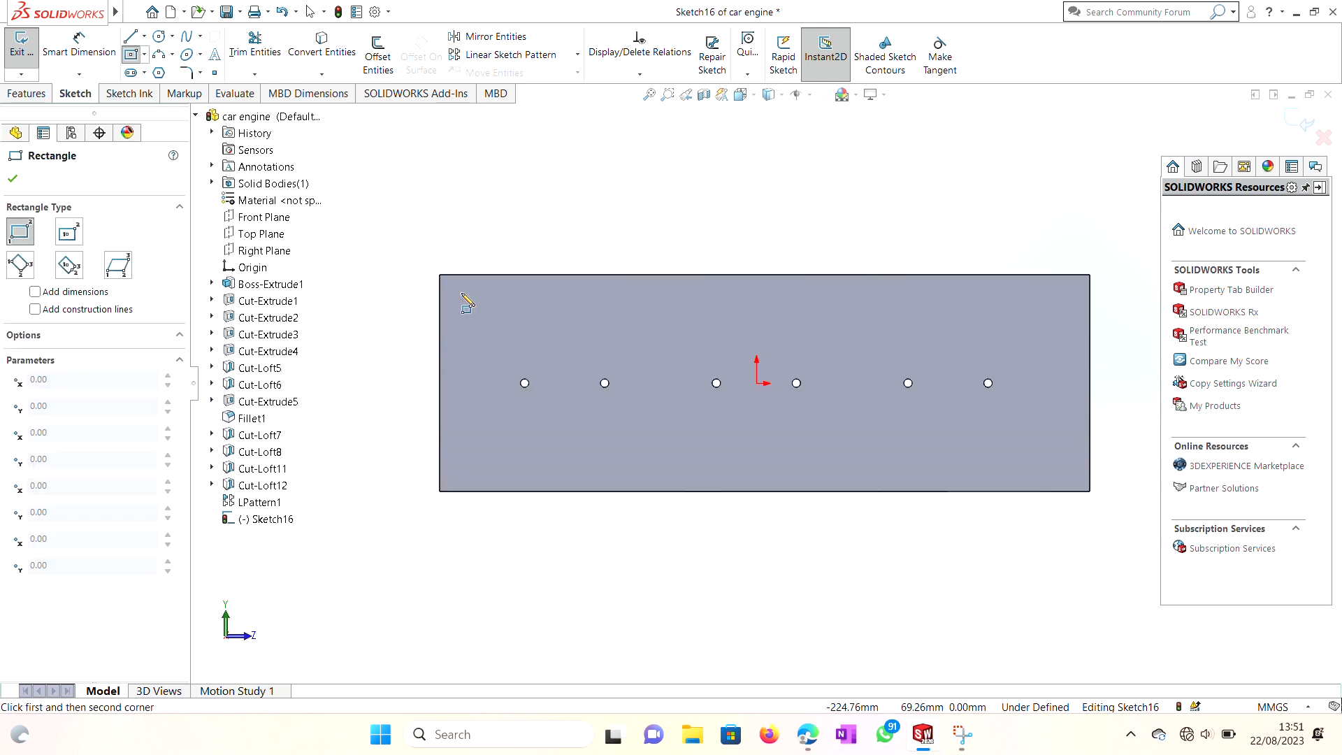
click(462, 292)
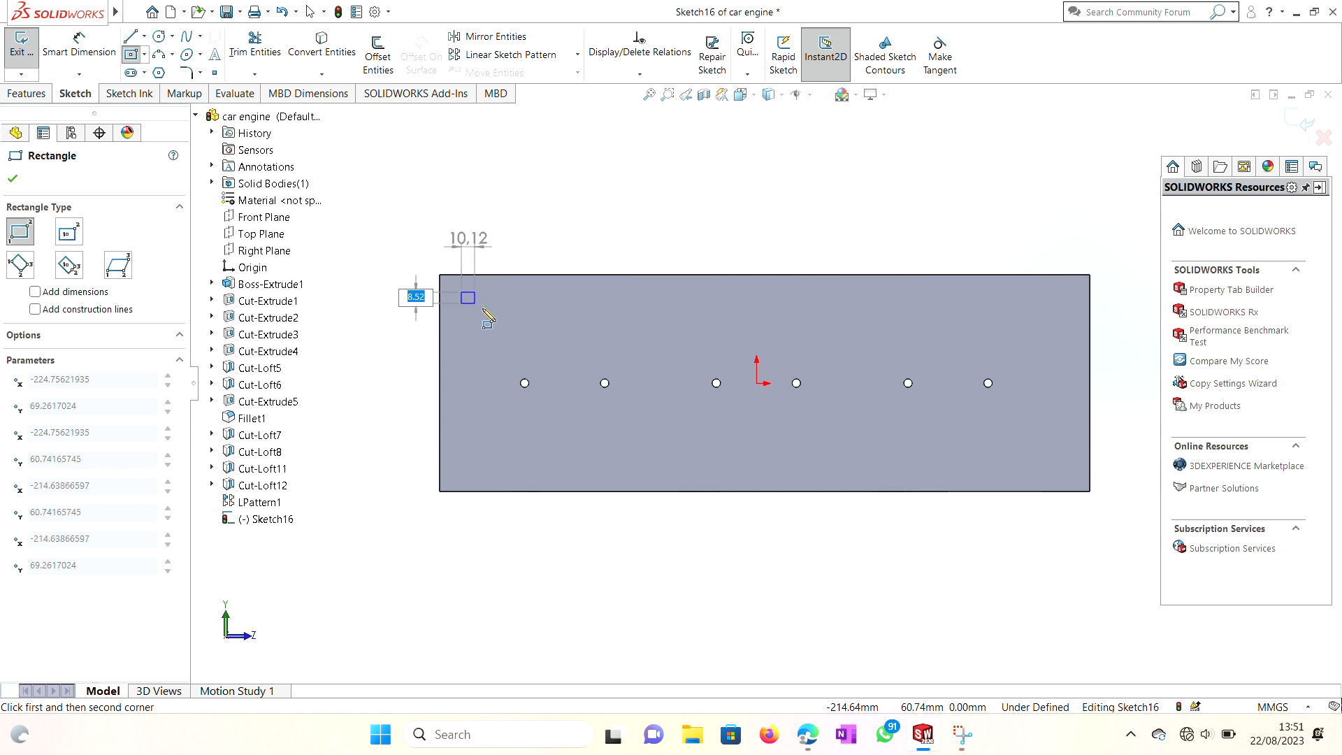
click(481, 361)
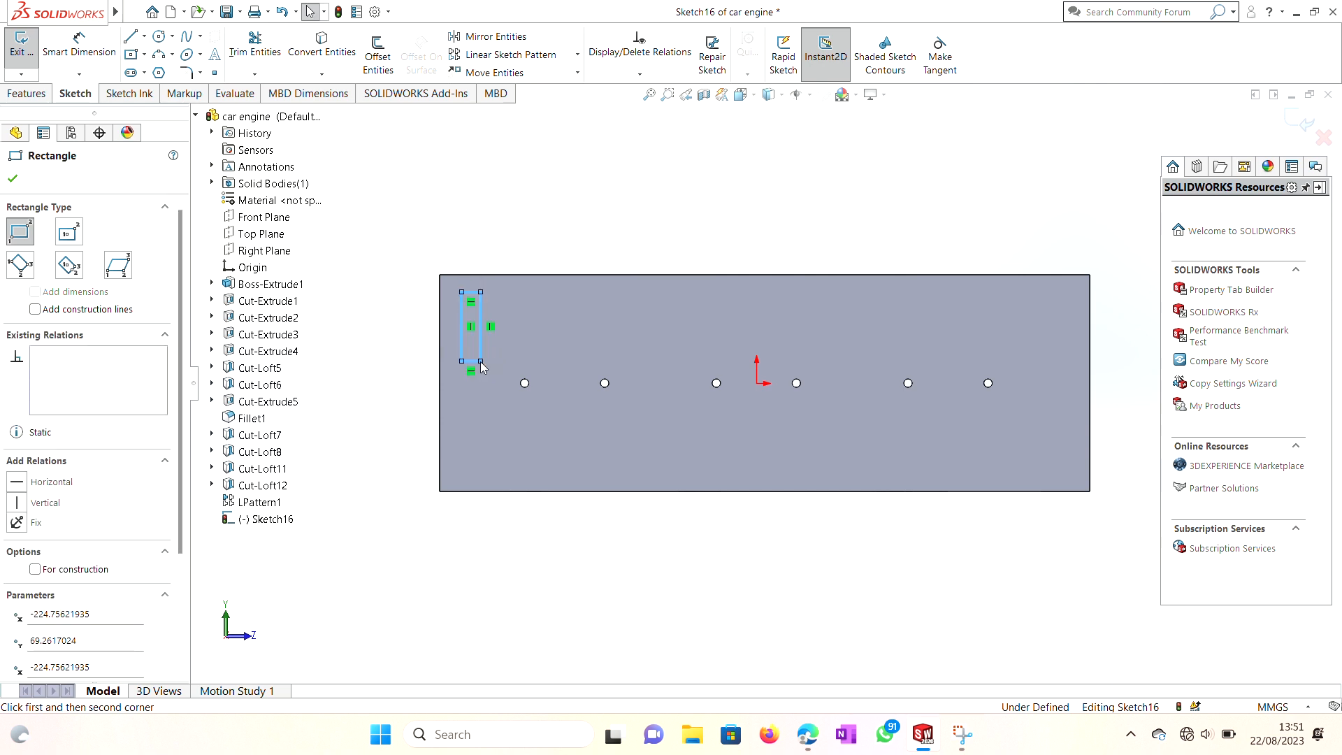
Dimension the rectangle's vertical side and set its length to 50.8 mm
right_click(533, 220)
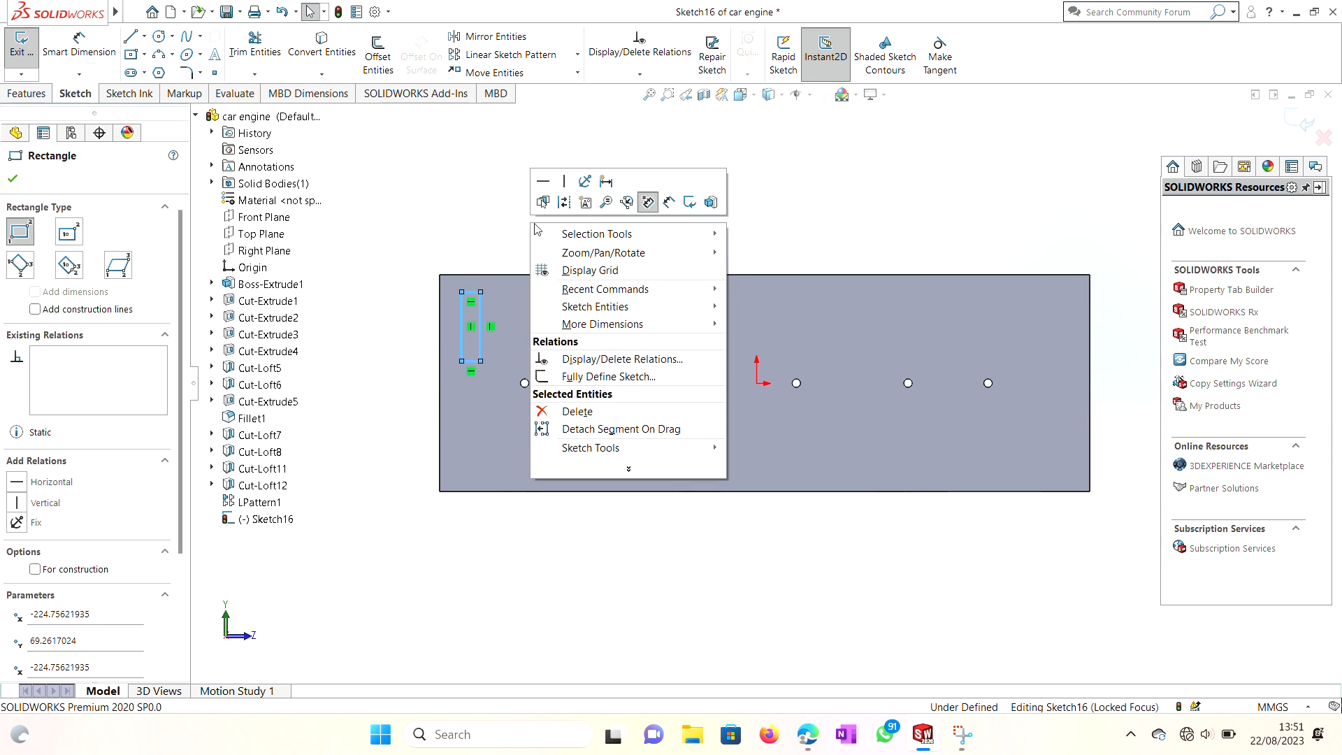
click(666, 204)
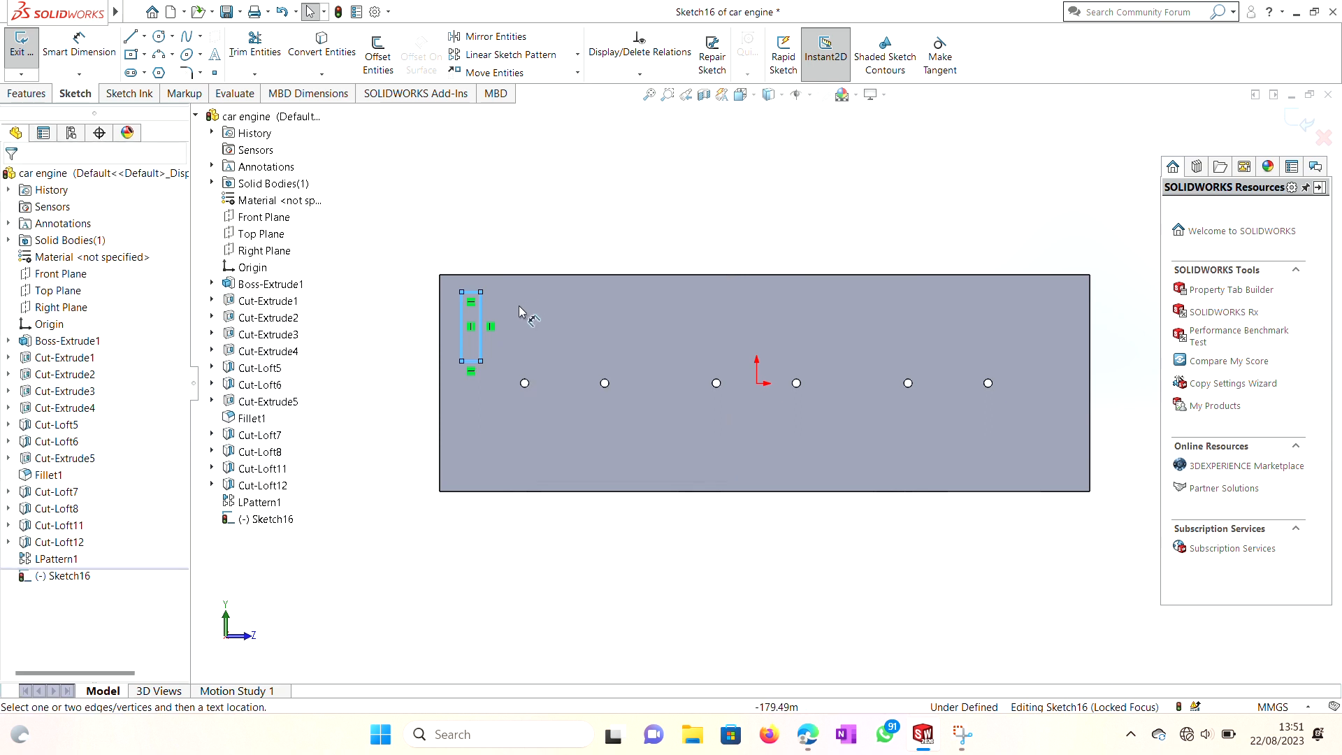
click(482, 323)
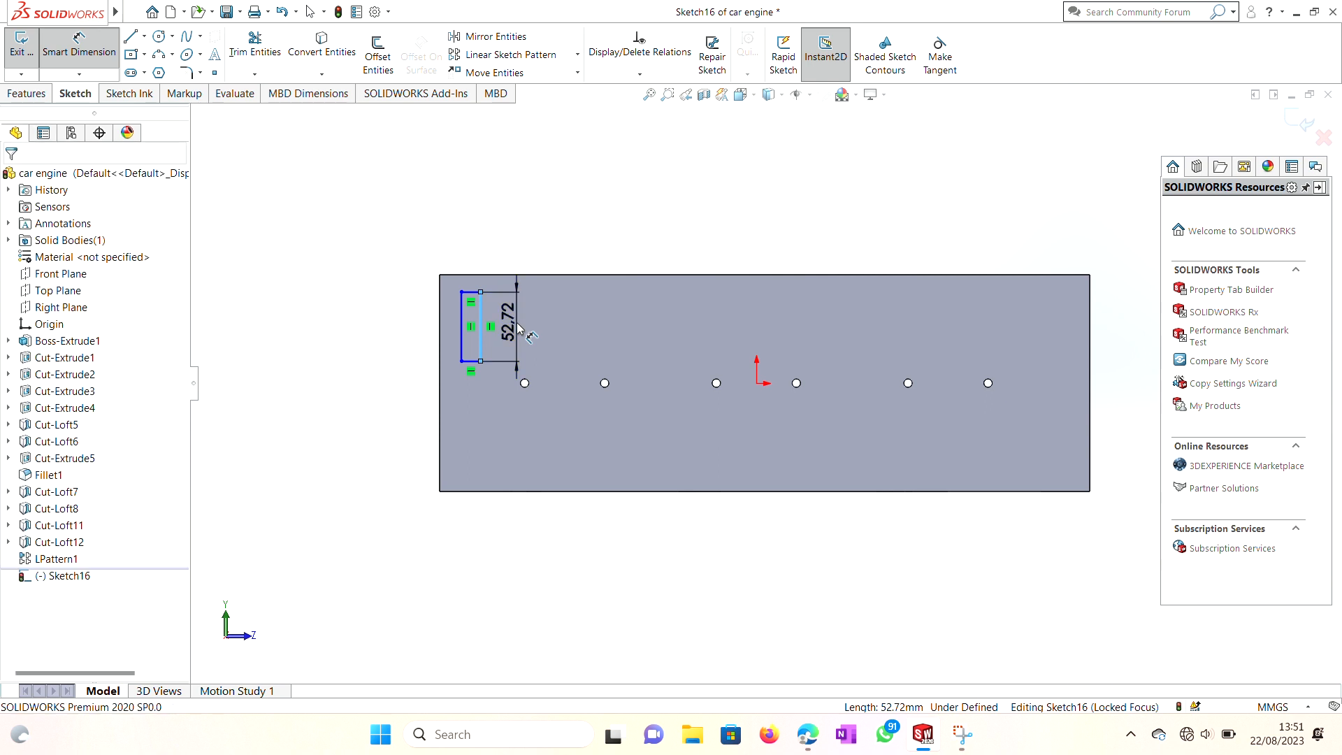
click(518, 326)
text(50.8)
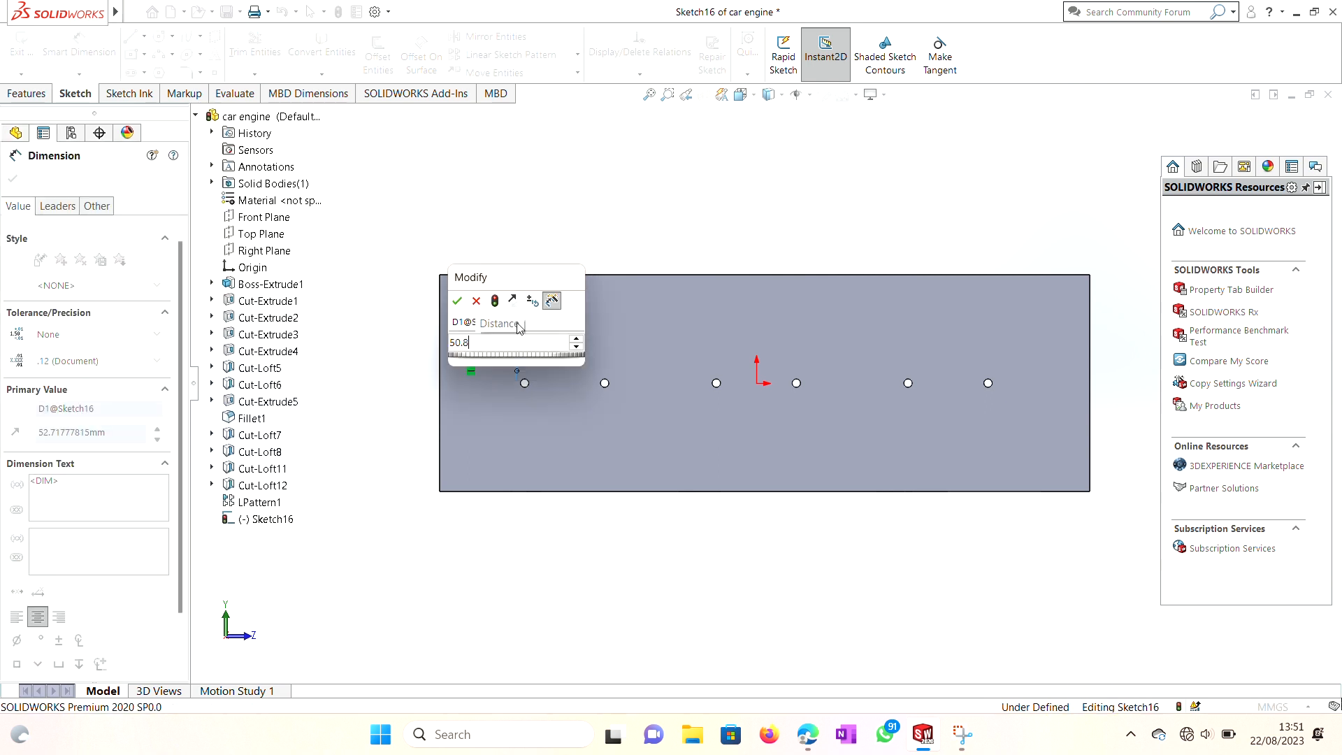
key(Escape)
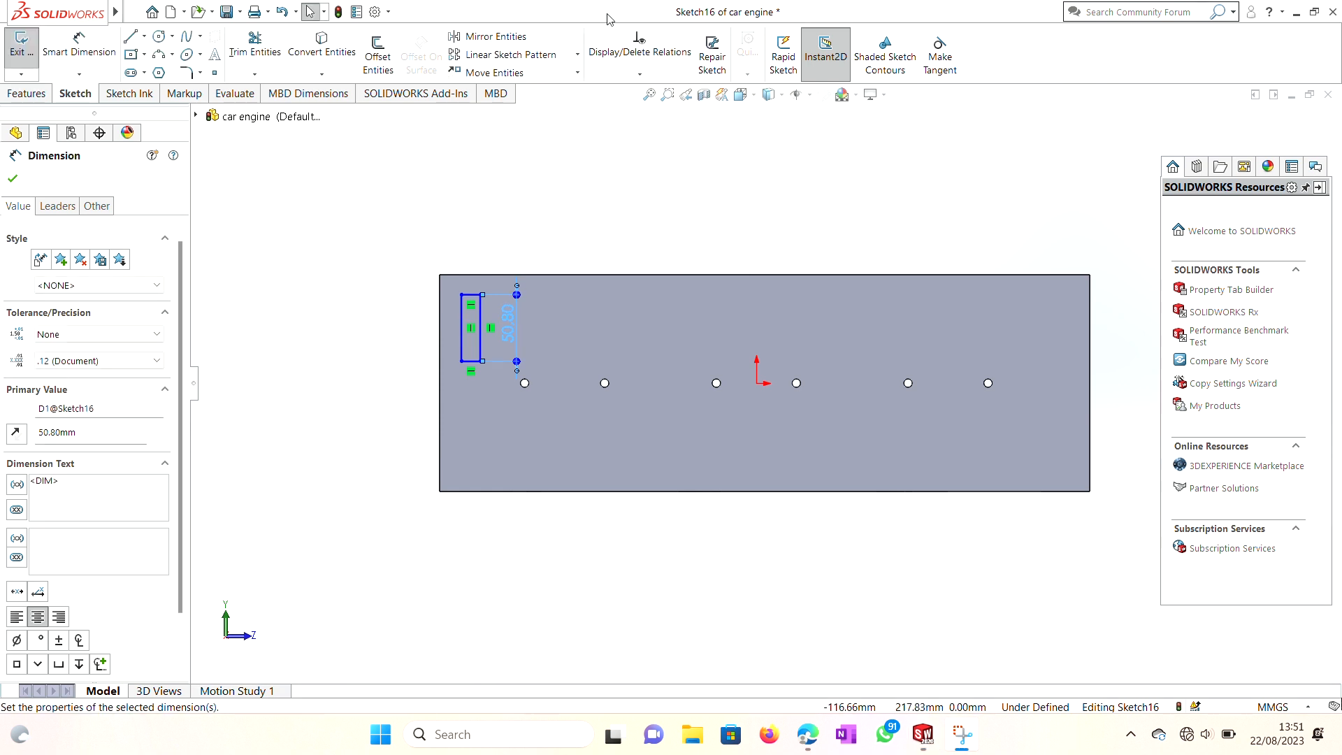
Dimension the rectangle's upper horizontal side and set its width to 19 mm
right_click(508, 202)
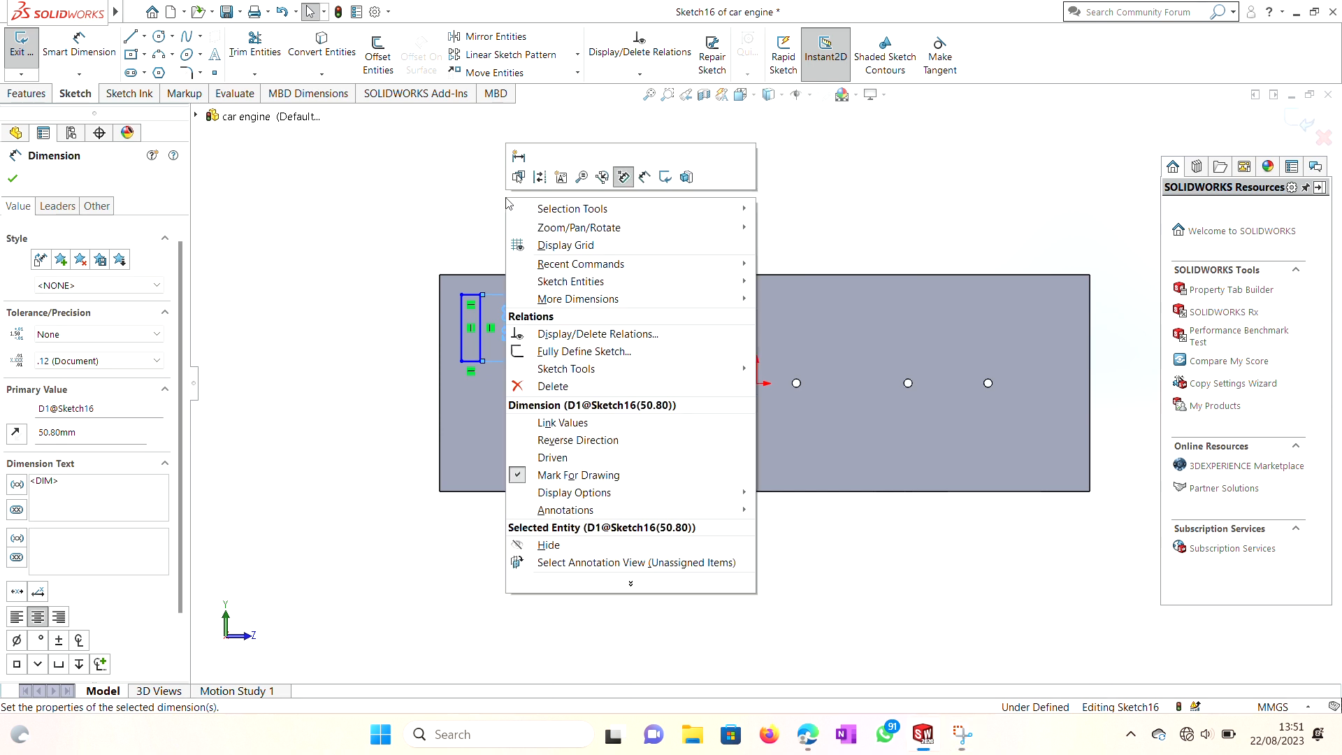
click(644, 179)
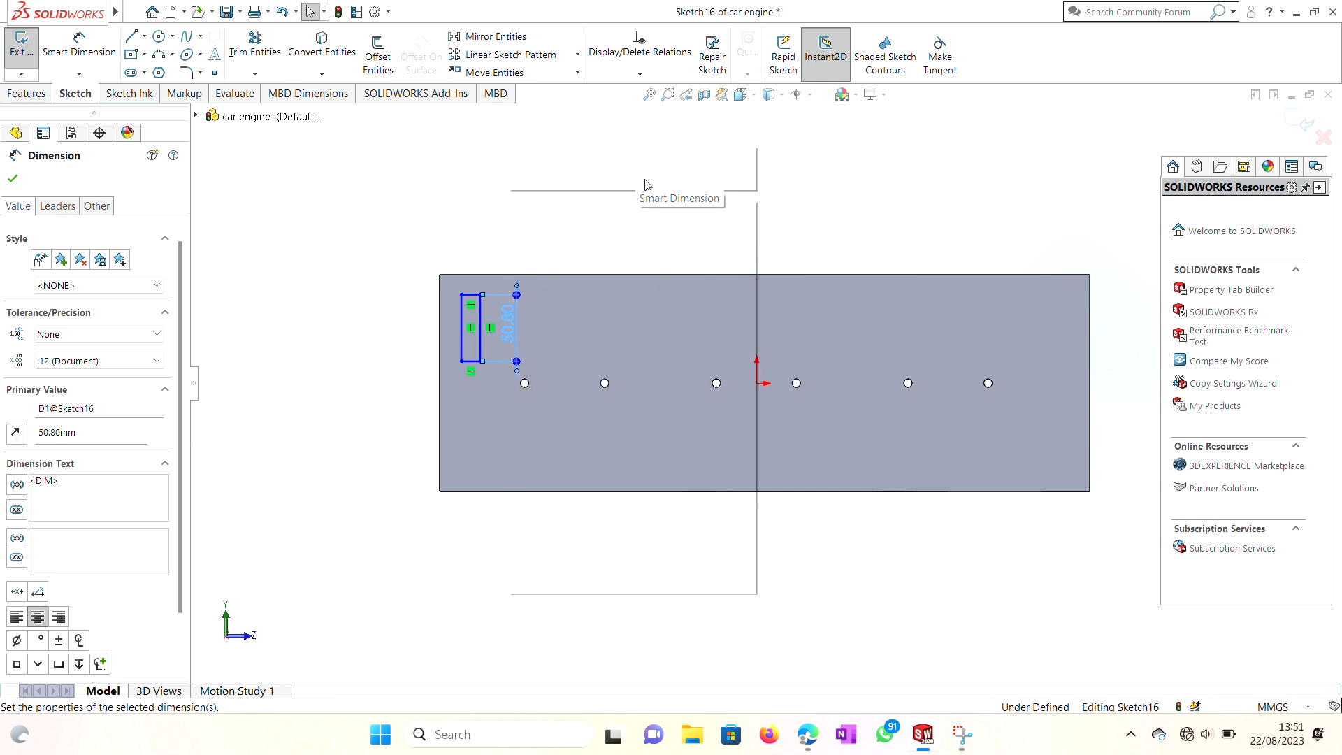
click(468, 300)
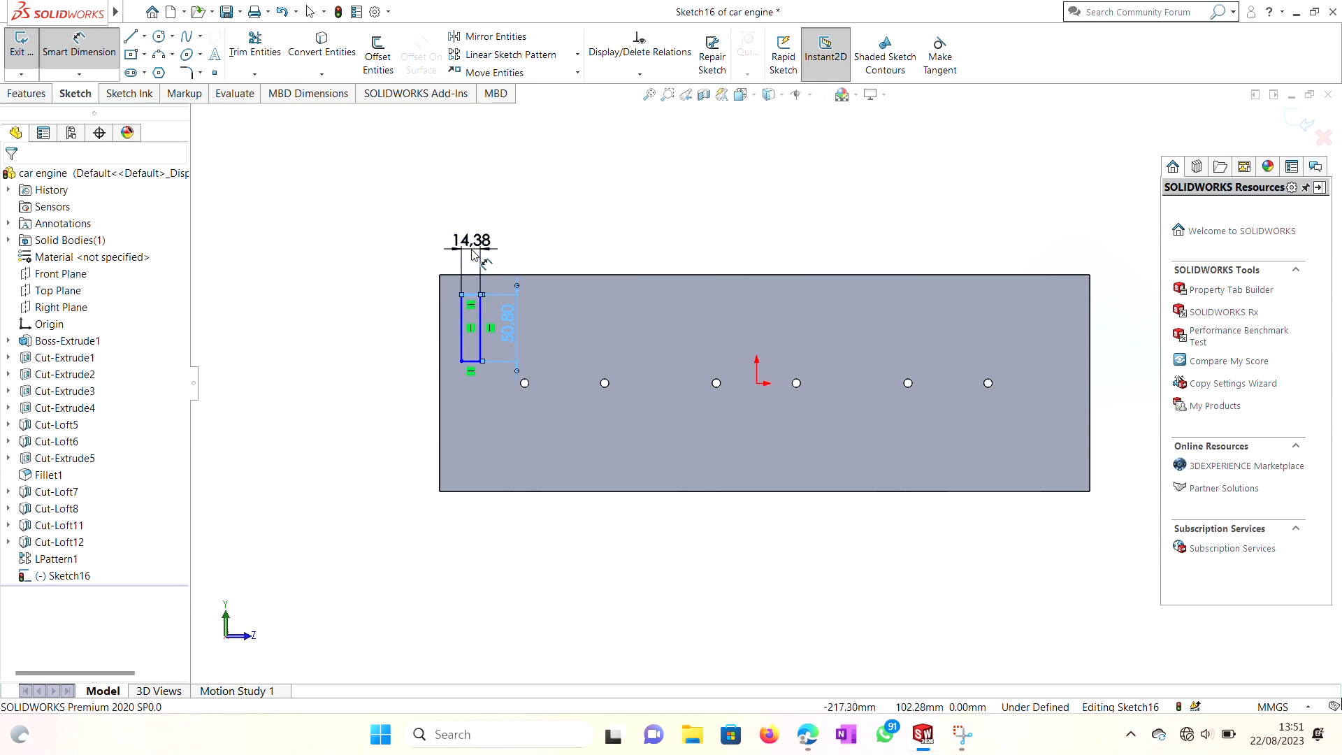
click(471, 255)
text(19)
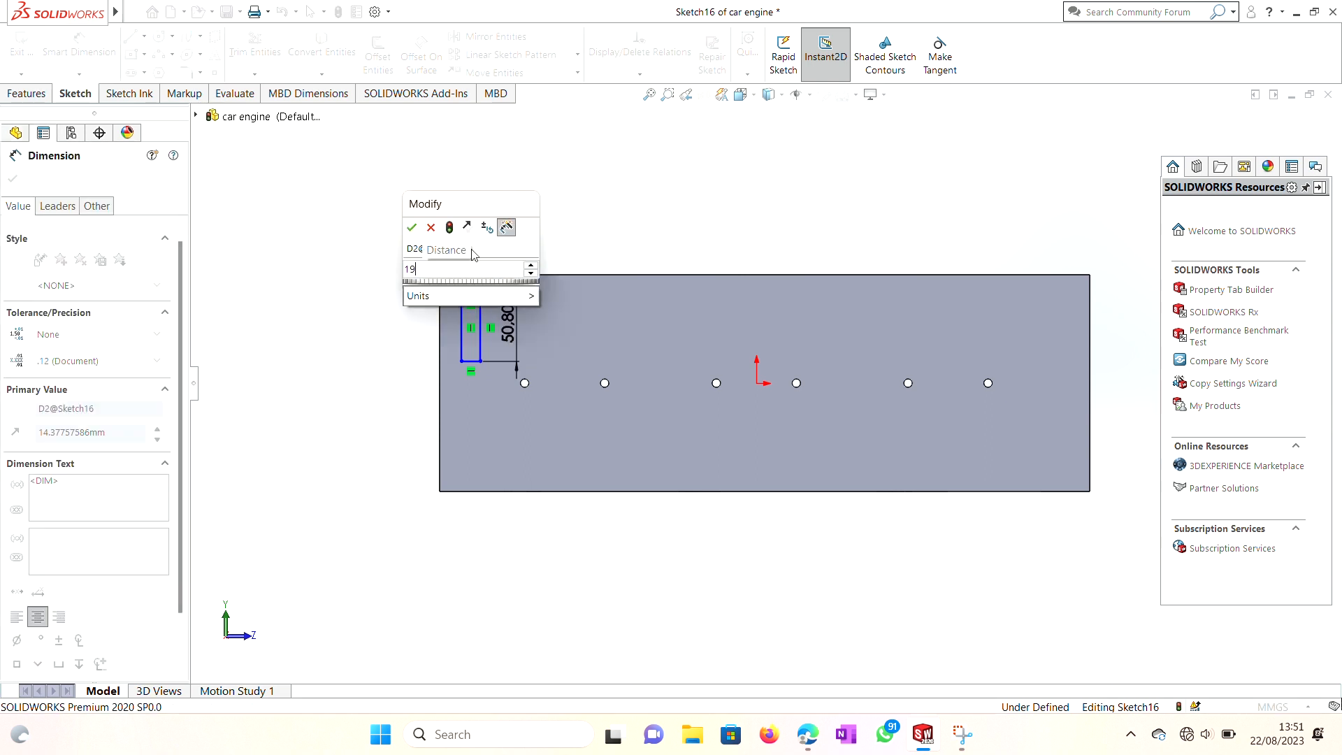
key(Return)
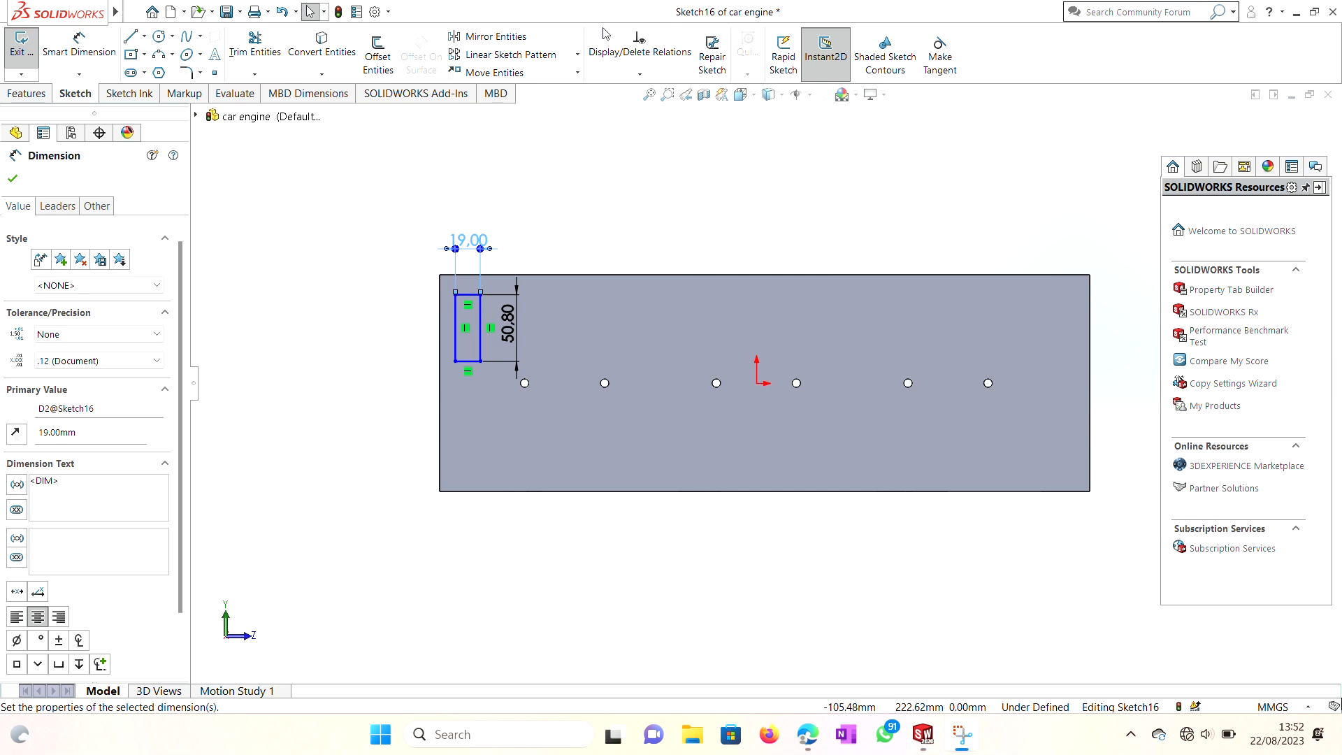
Dimension the distance from the rectangle's left side to the block's left edge and set it to 38.10 mm
right_click(289, 328)
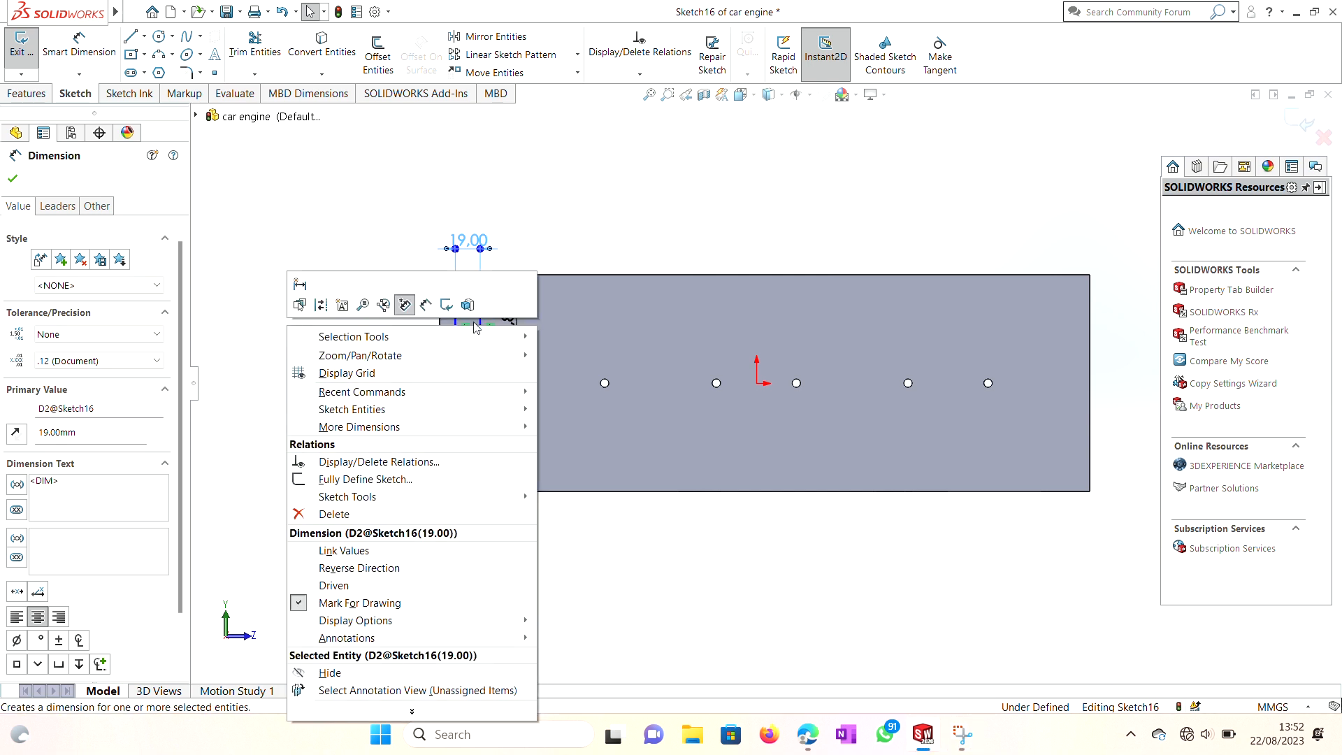
click(423, 307)
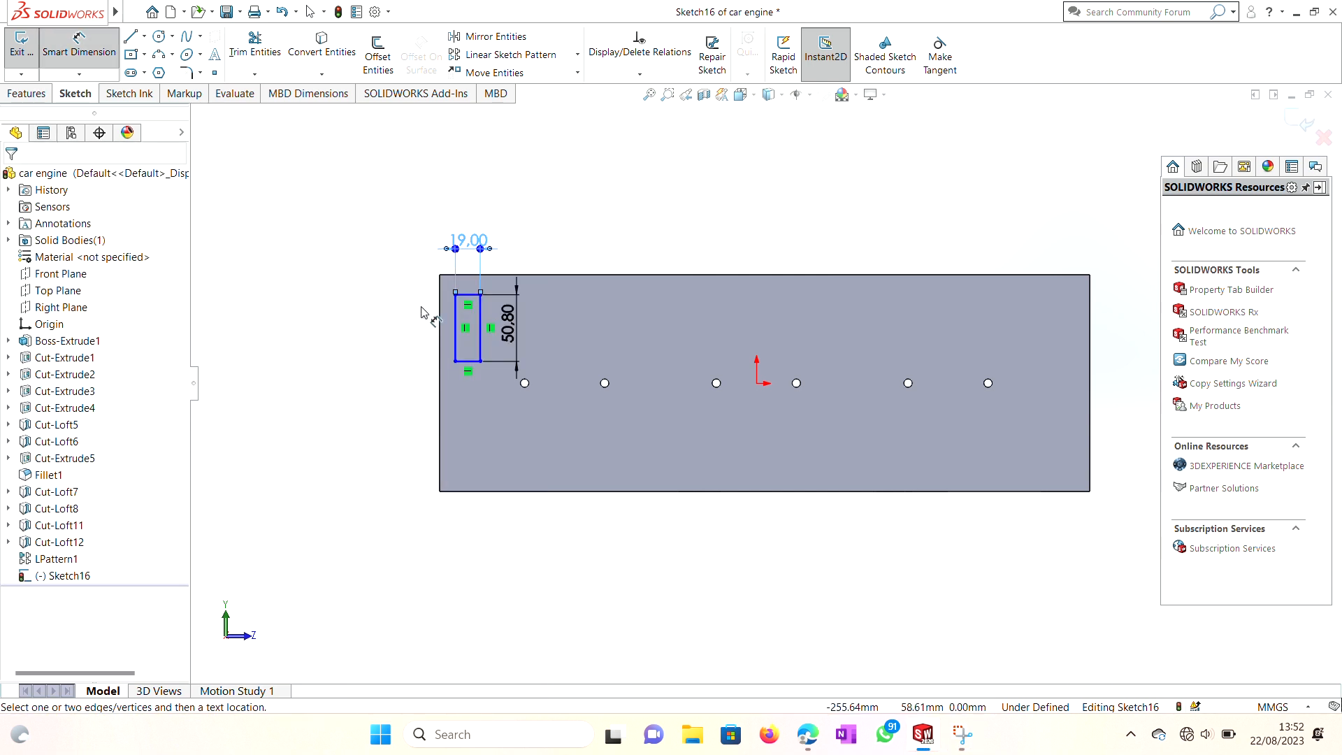
click(456, 327)
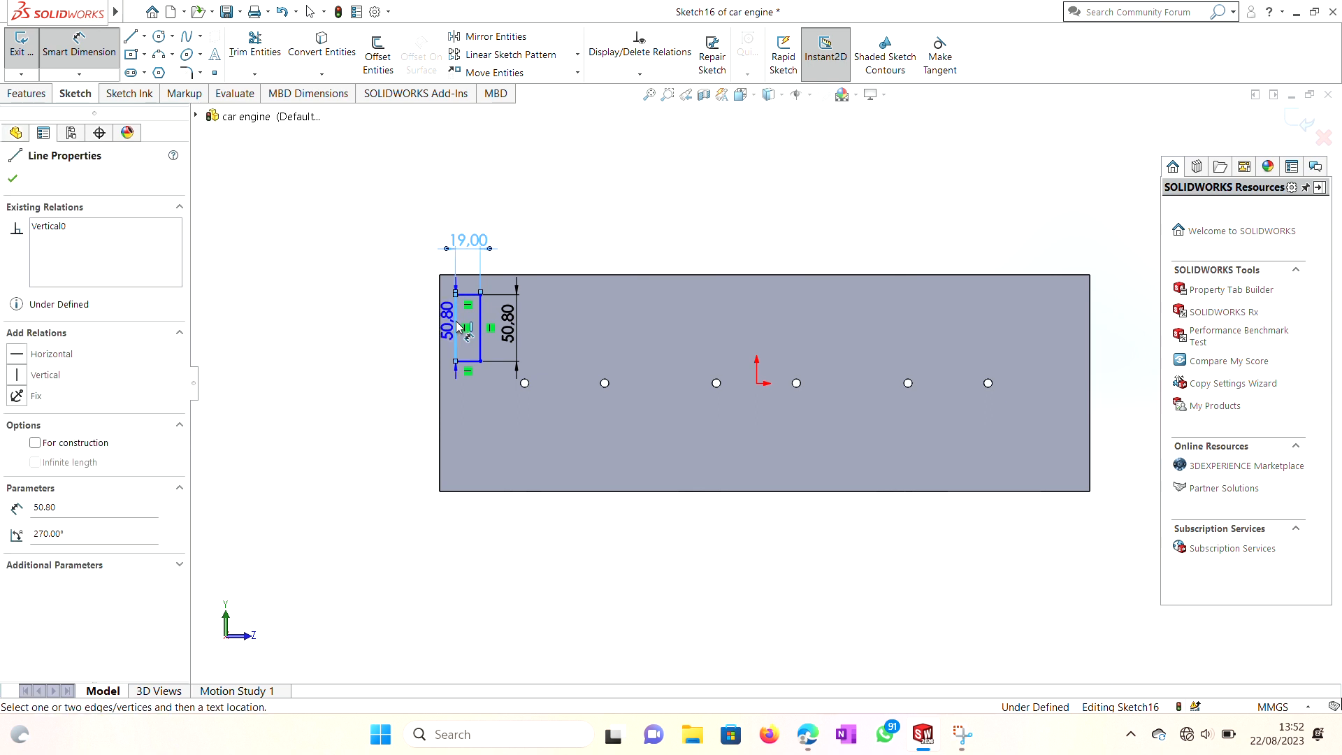
click(440, 327)
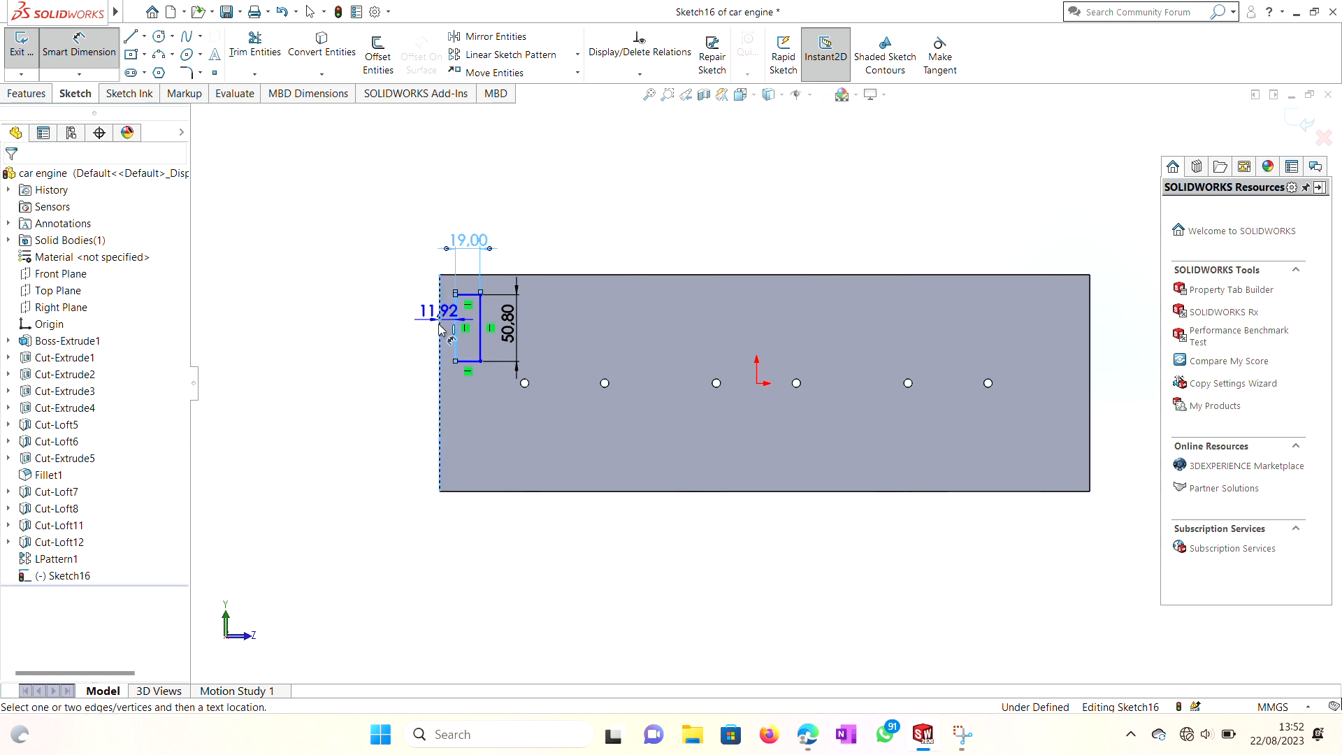
click(442, 521)
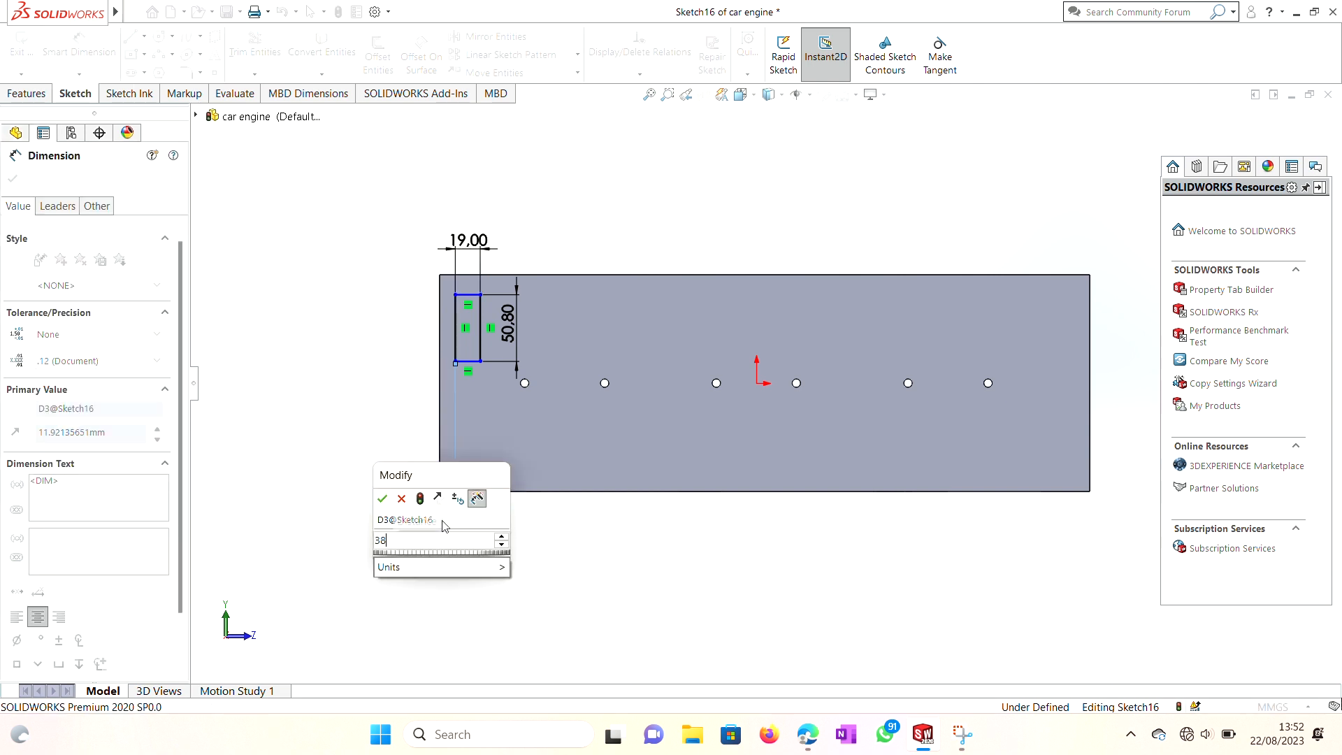
text(38)
key(Escape)
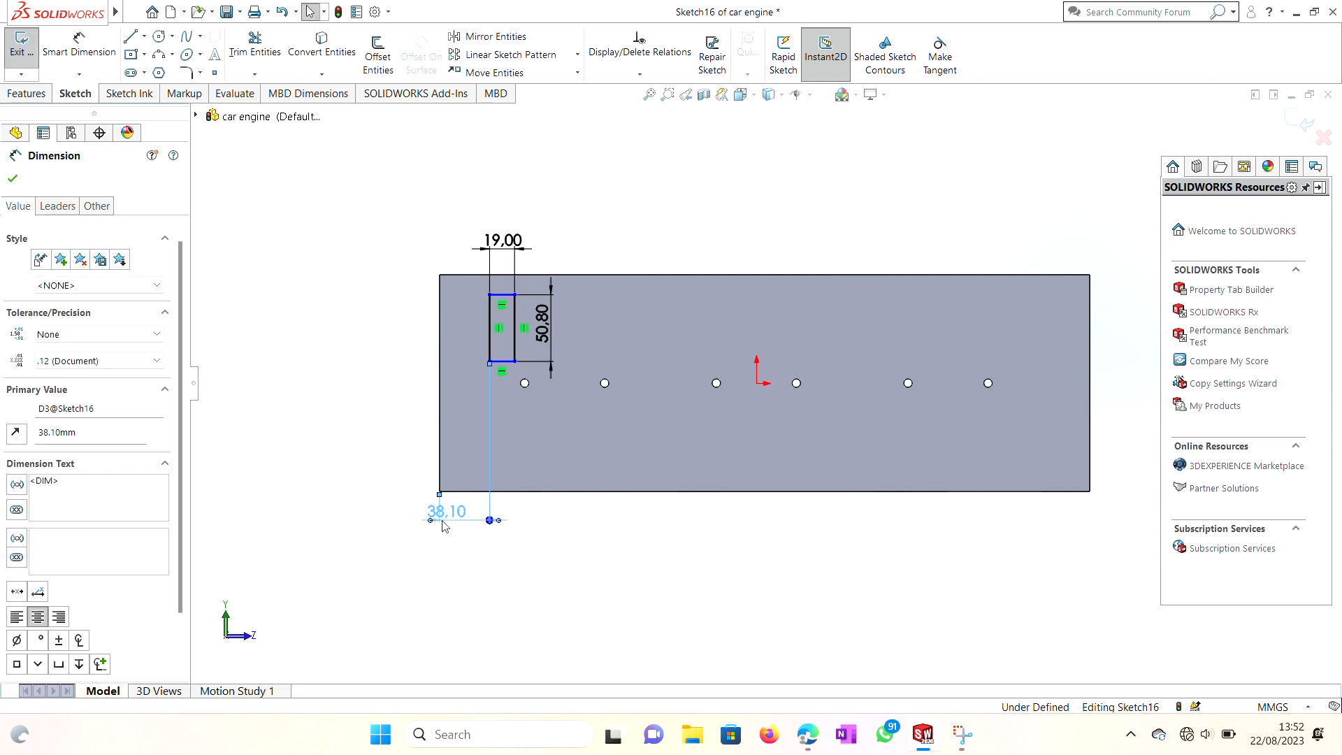
key(Escape)
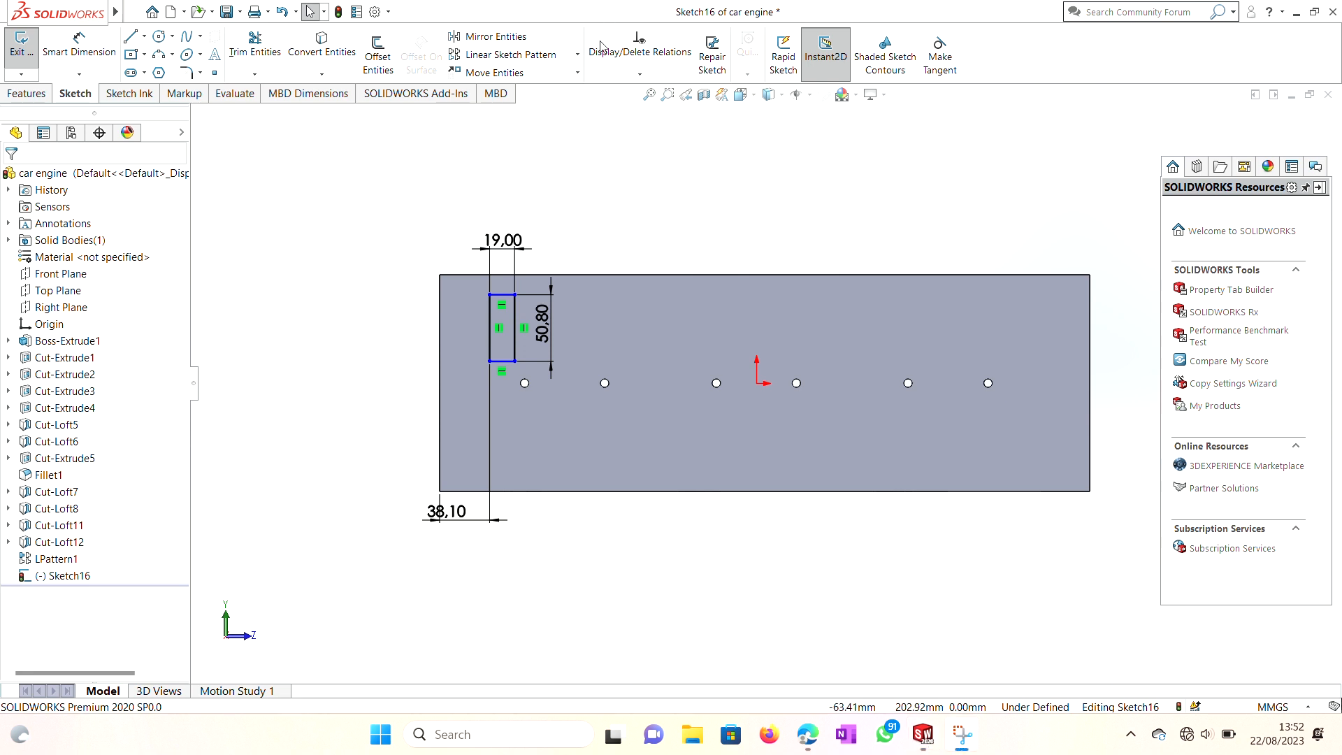
Dimension the distance from the rectangle's upper side to the block's upper edge and set it to 9.52 mm
right_click(561, 183)
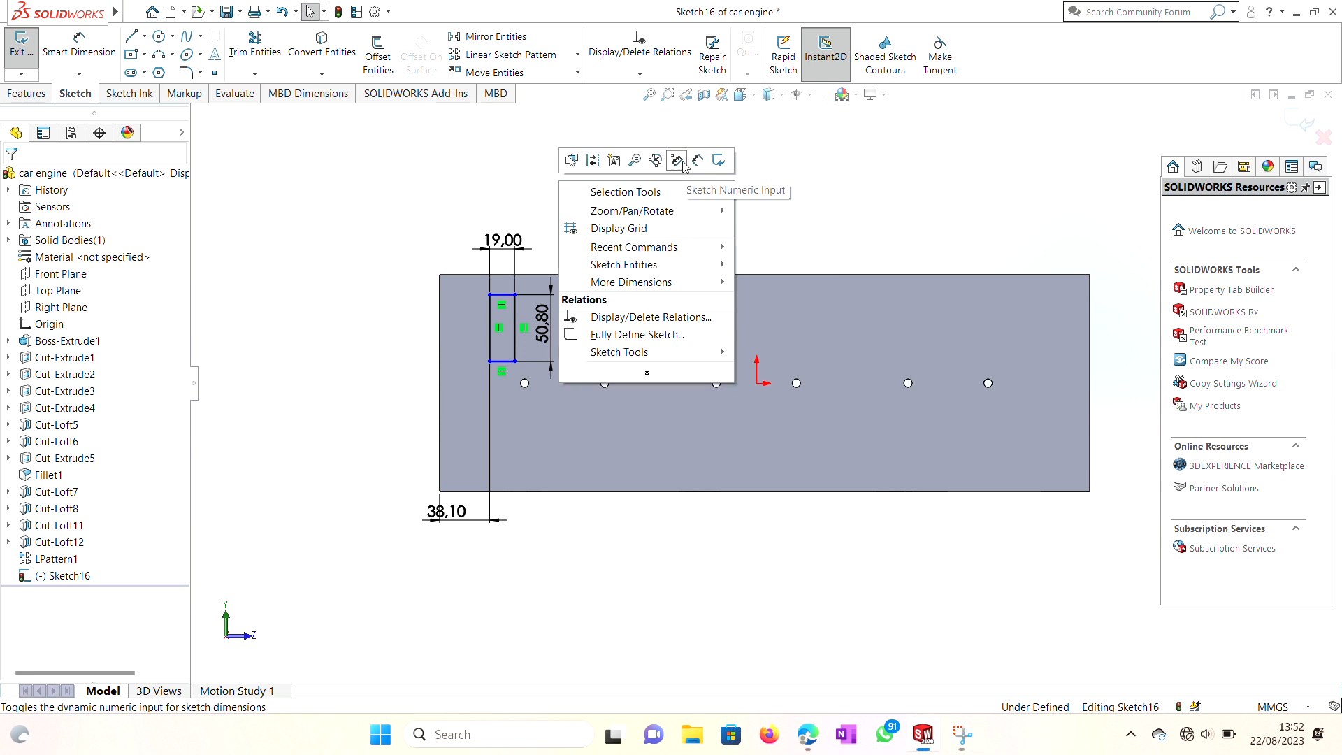
click(703, 163)
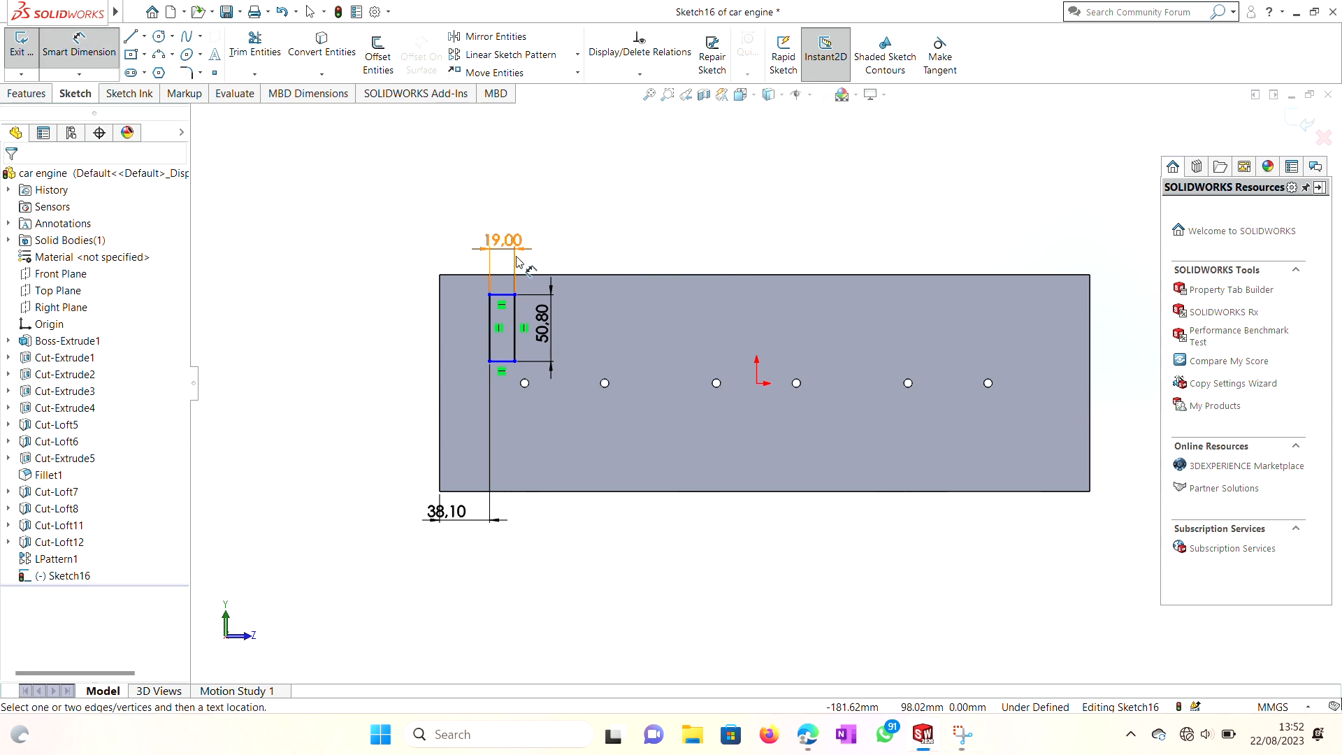
click(501, 296)
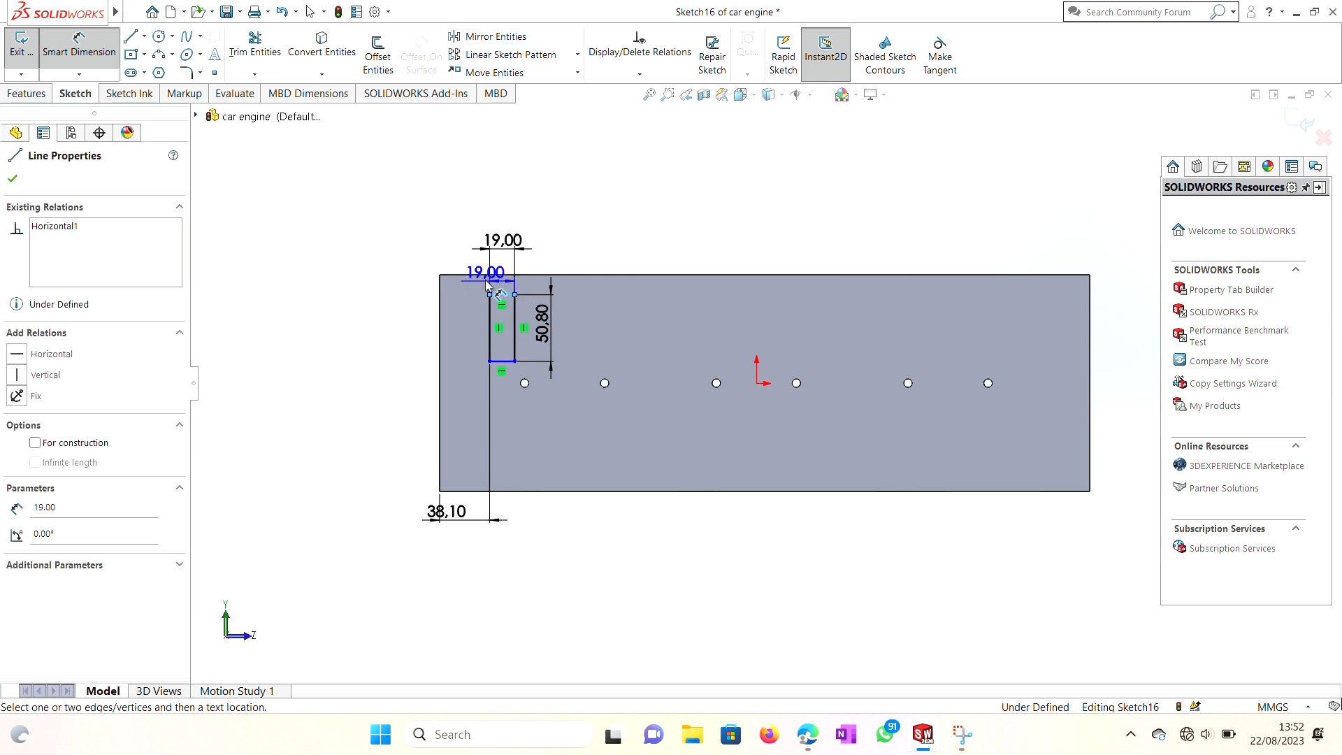
click(475, 274)
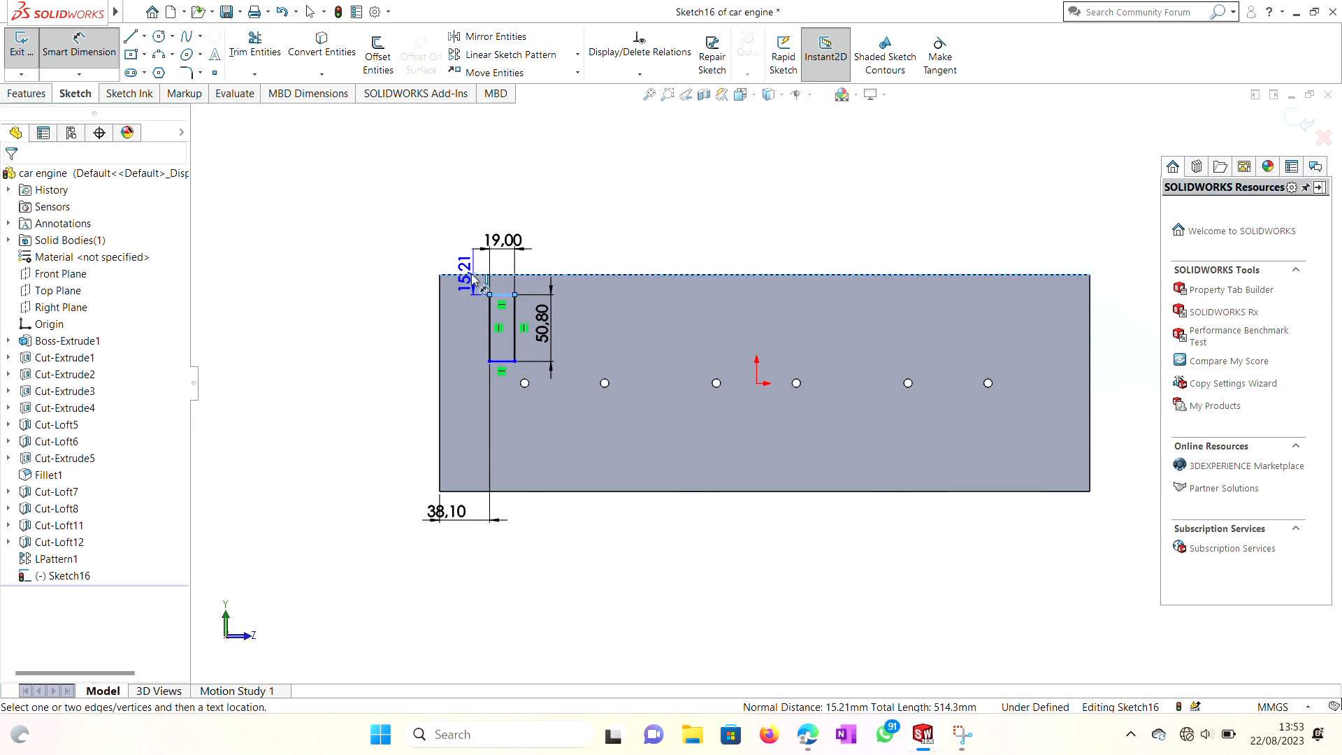
click(409, 292)
text(9)
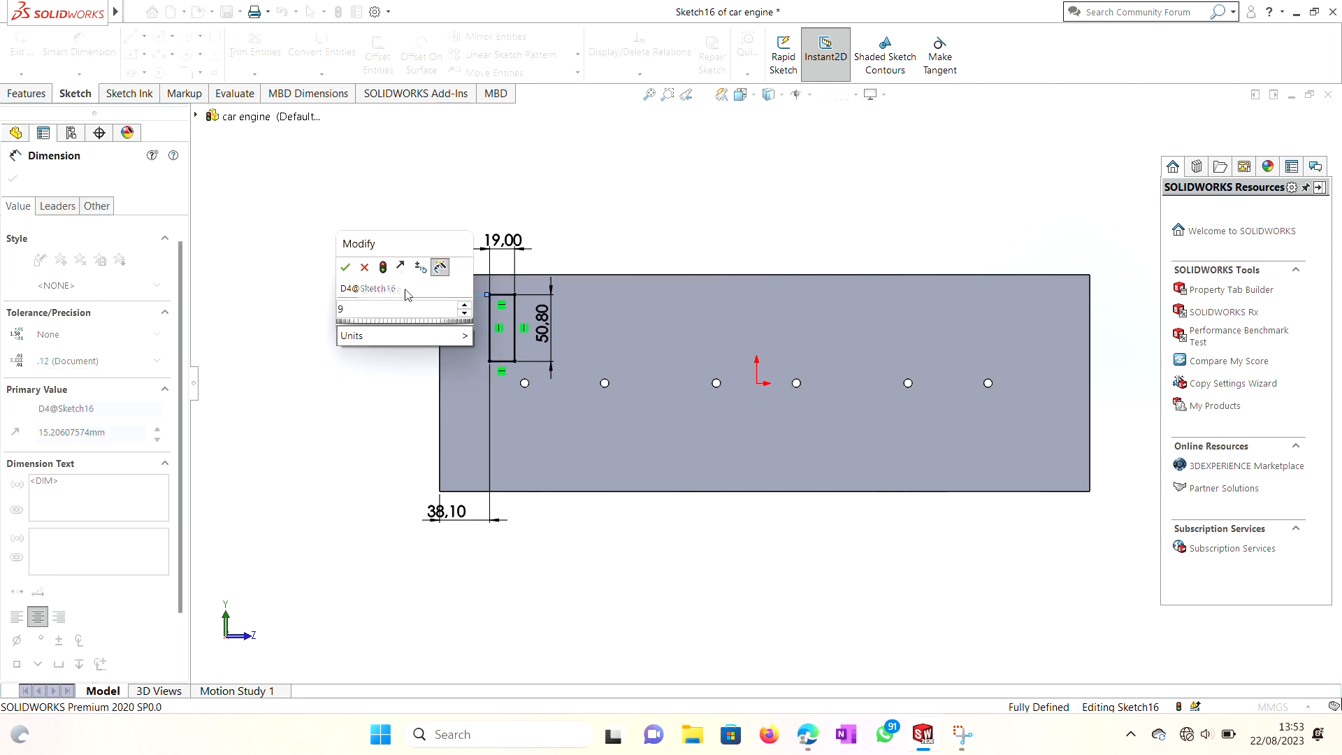
text(.52)
key(Return)
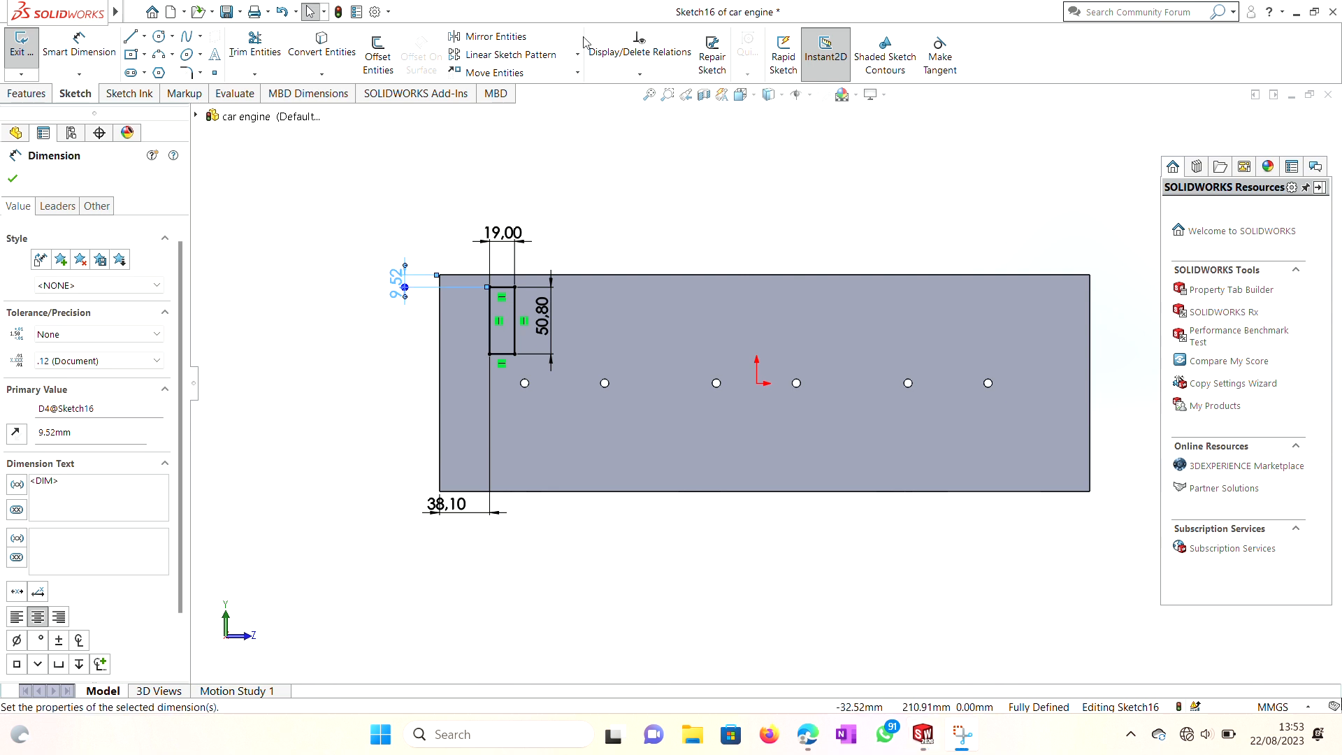
Extrude the rectangle outward from the block face as a blind boss with a depth of 22.23 mm
click(27, 93)
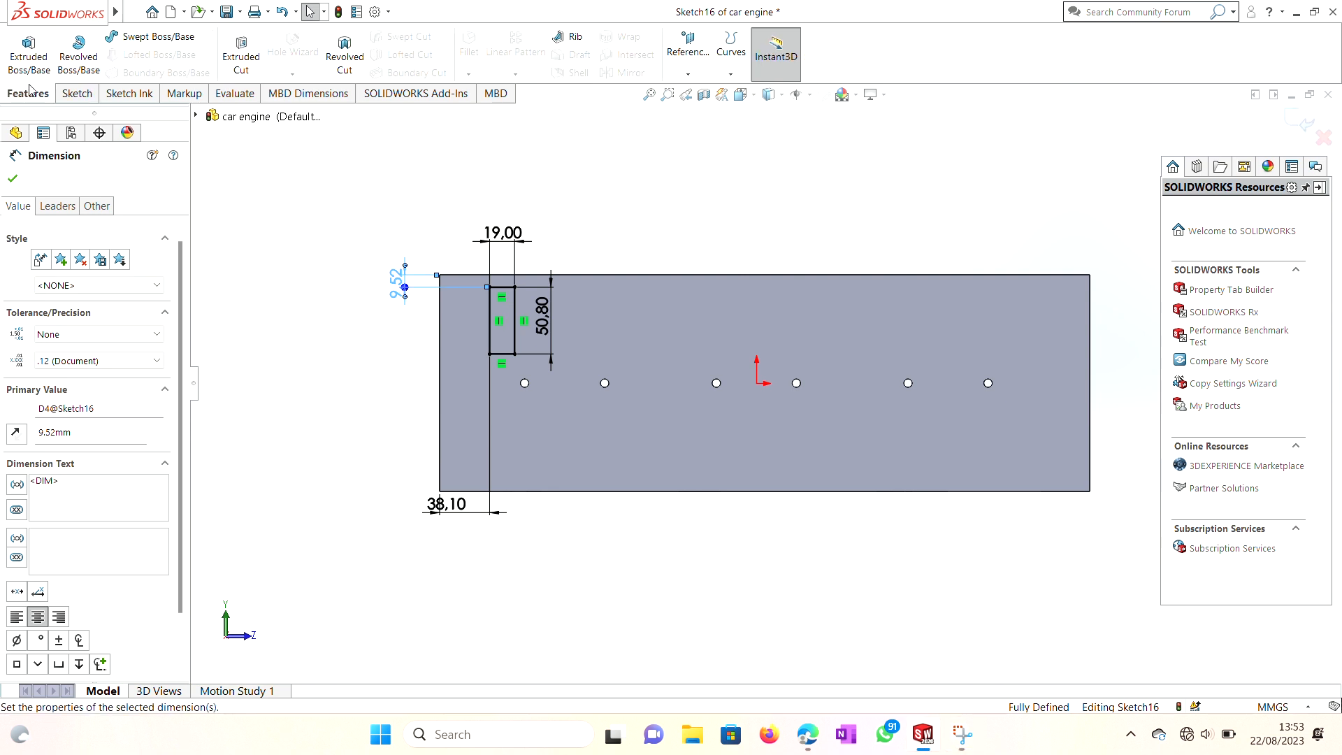
click(26, 42)
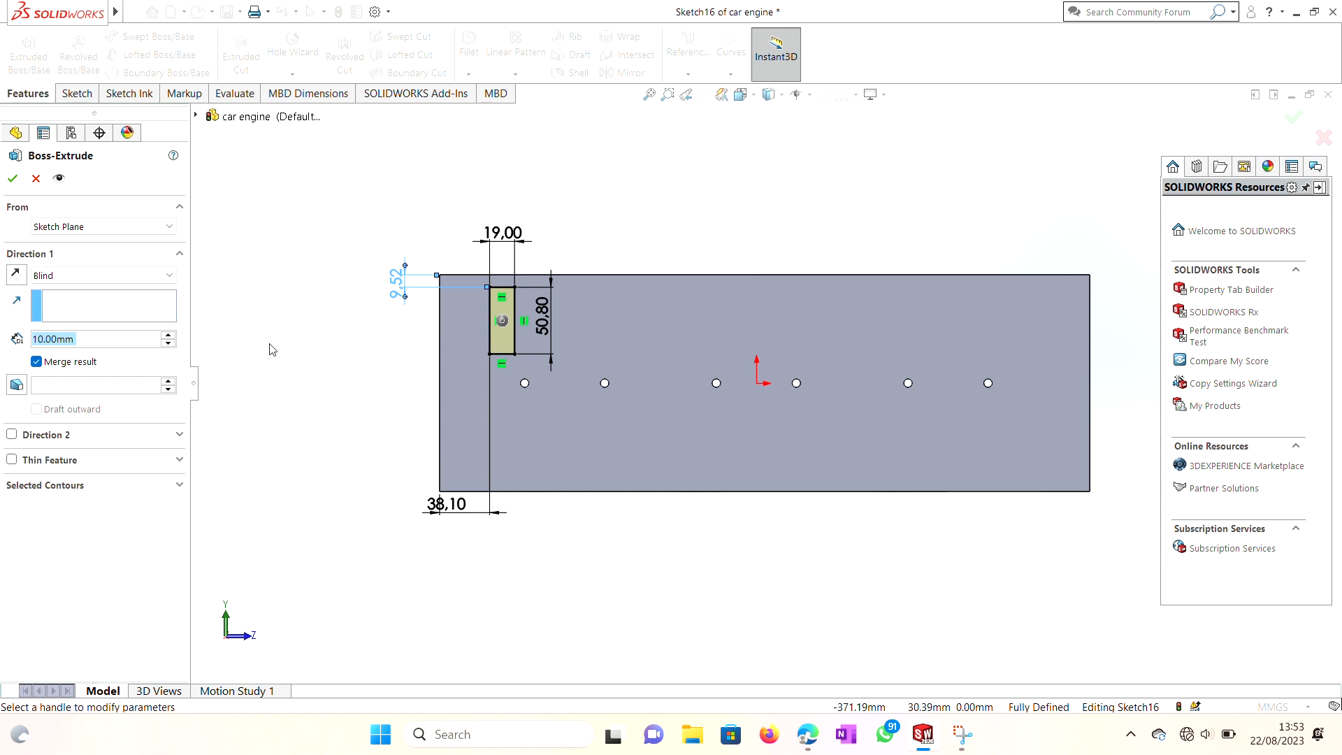
click(79, 311)
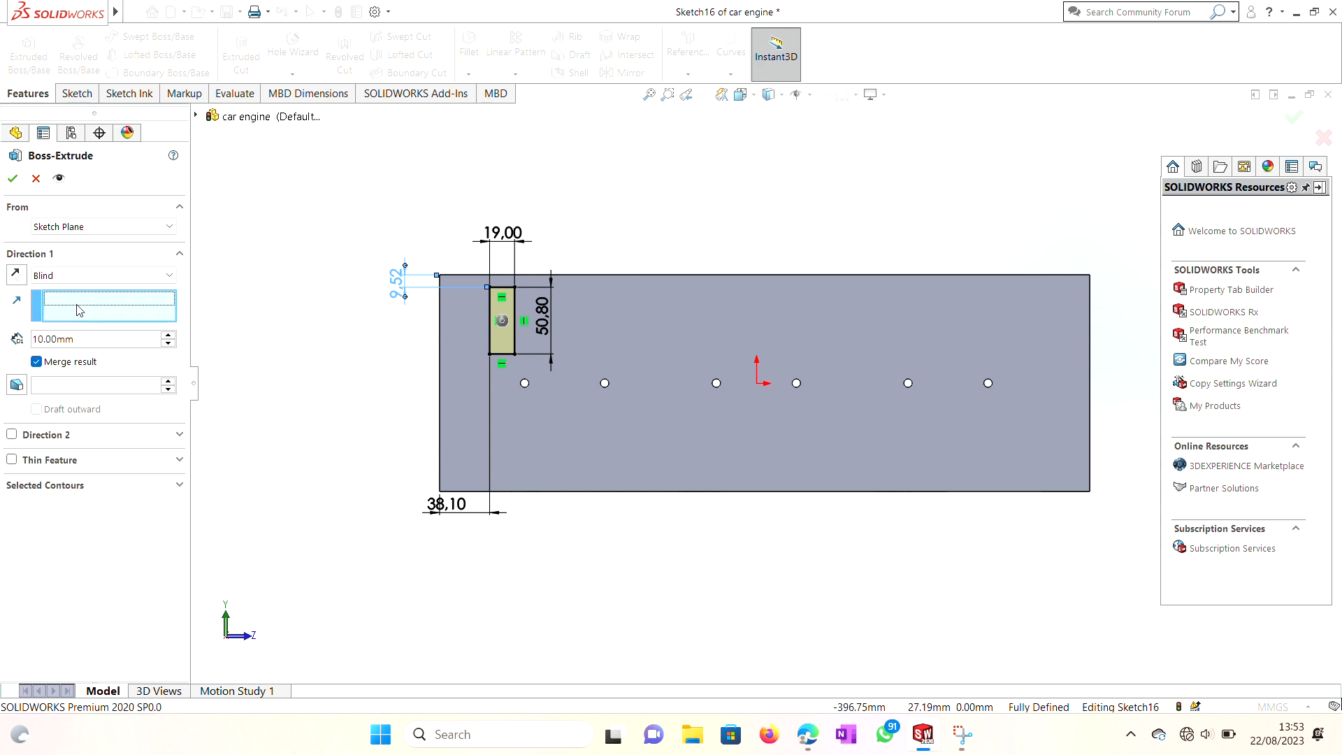
click(77, 340)
text(22.23)
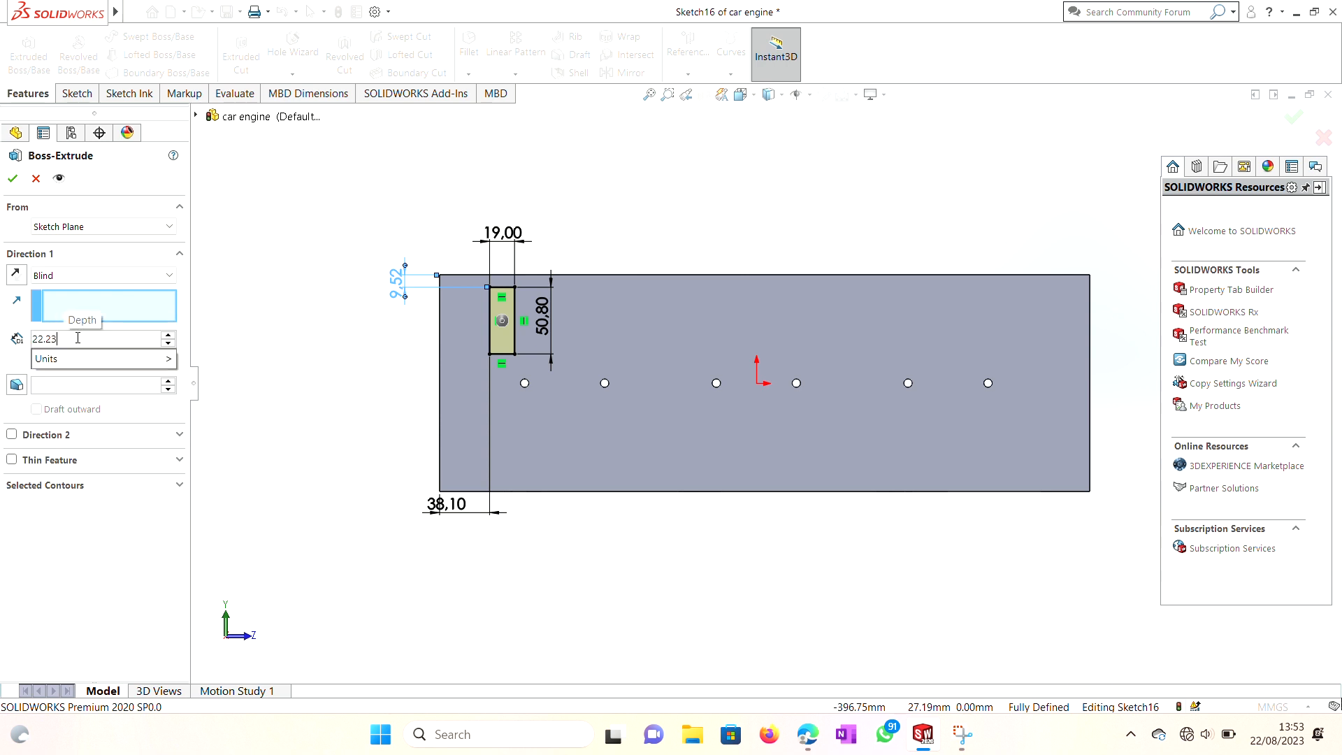
key(Return)
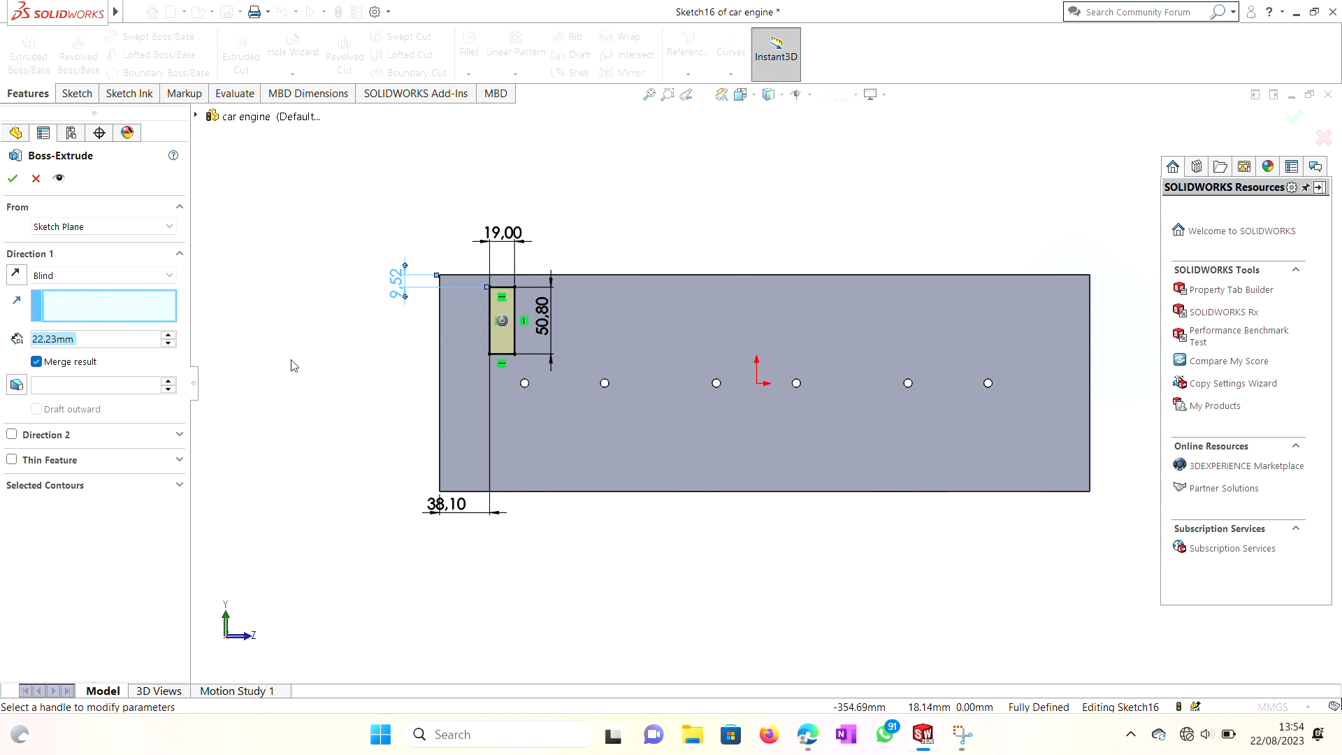
key(Left)
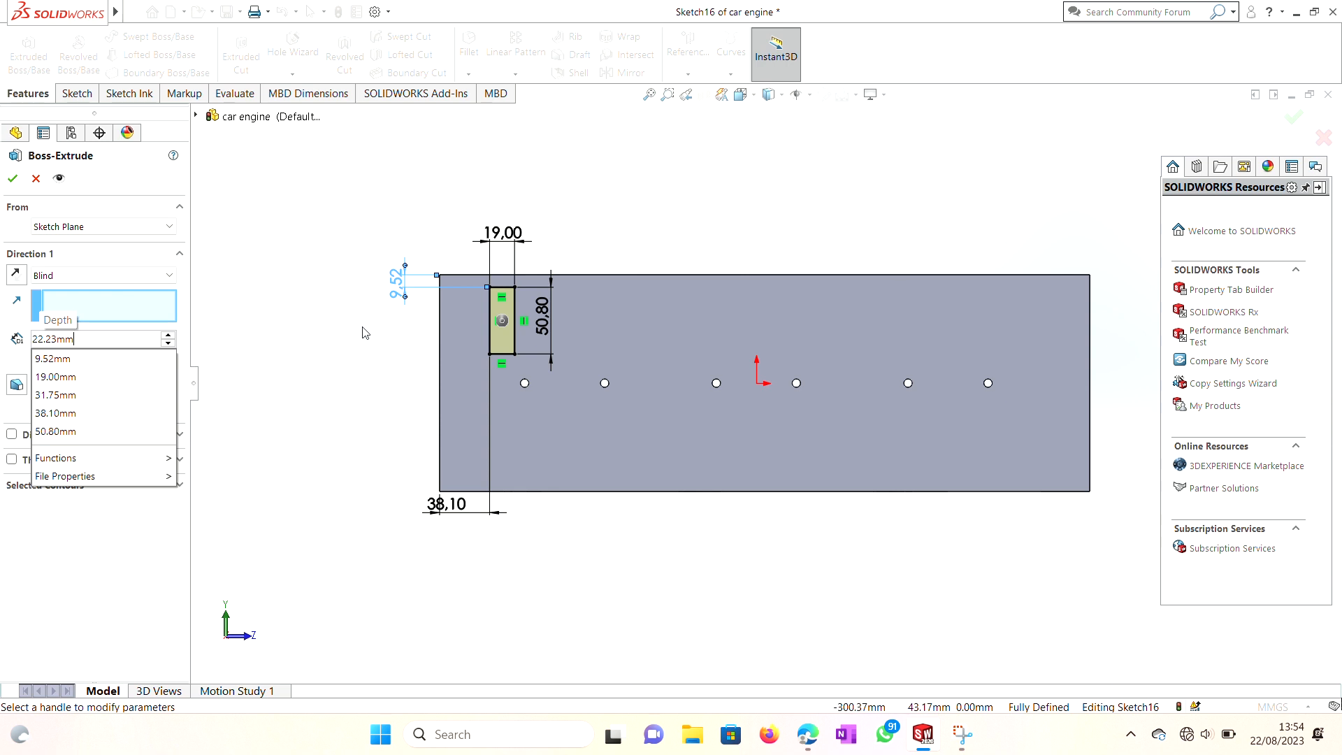
click(351, 409)
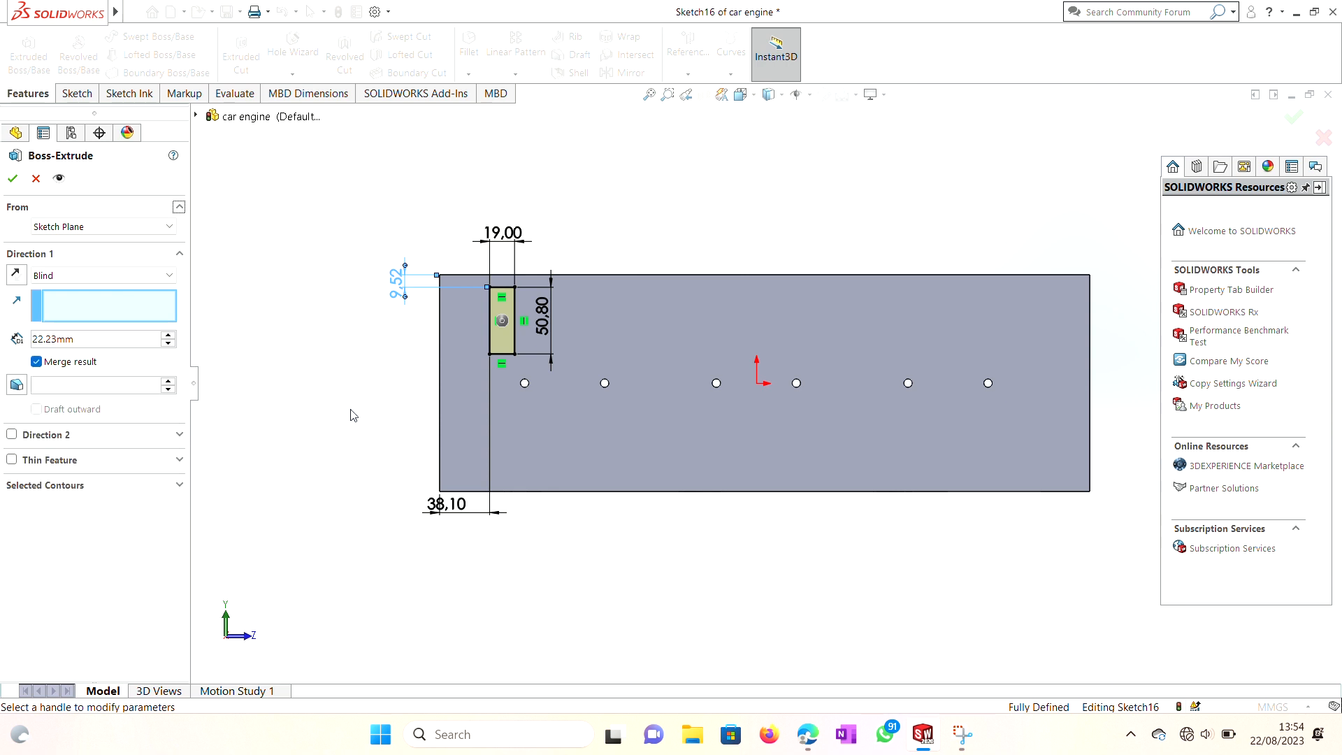
right_click(351, 411)
mouse_move(451, 351)
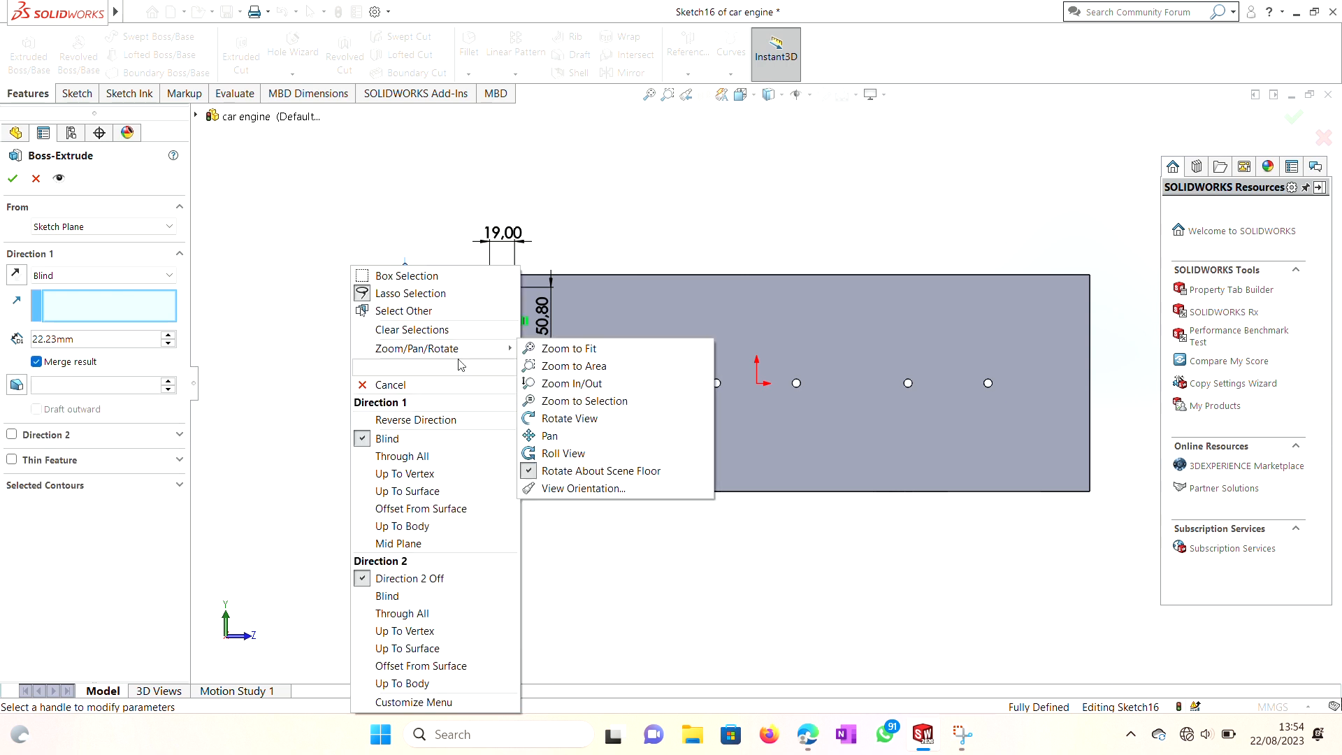
click(569, 418)
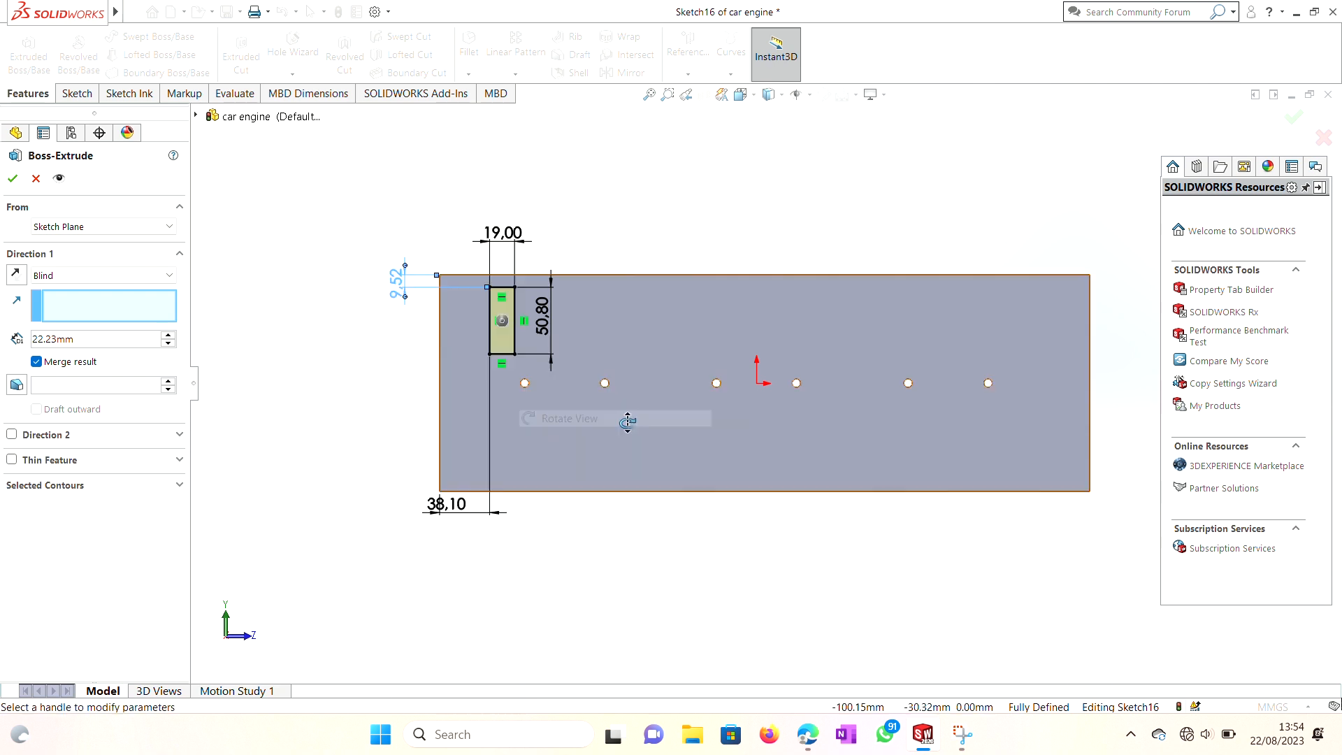
drag(570, 418, 713, 442)
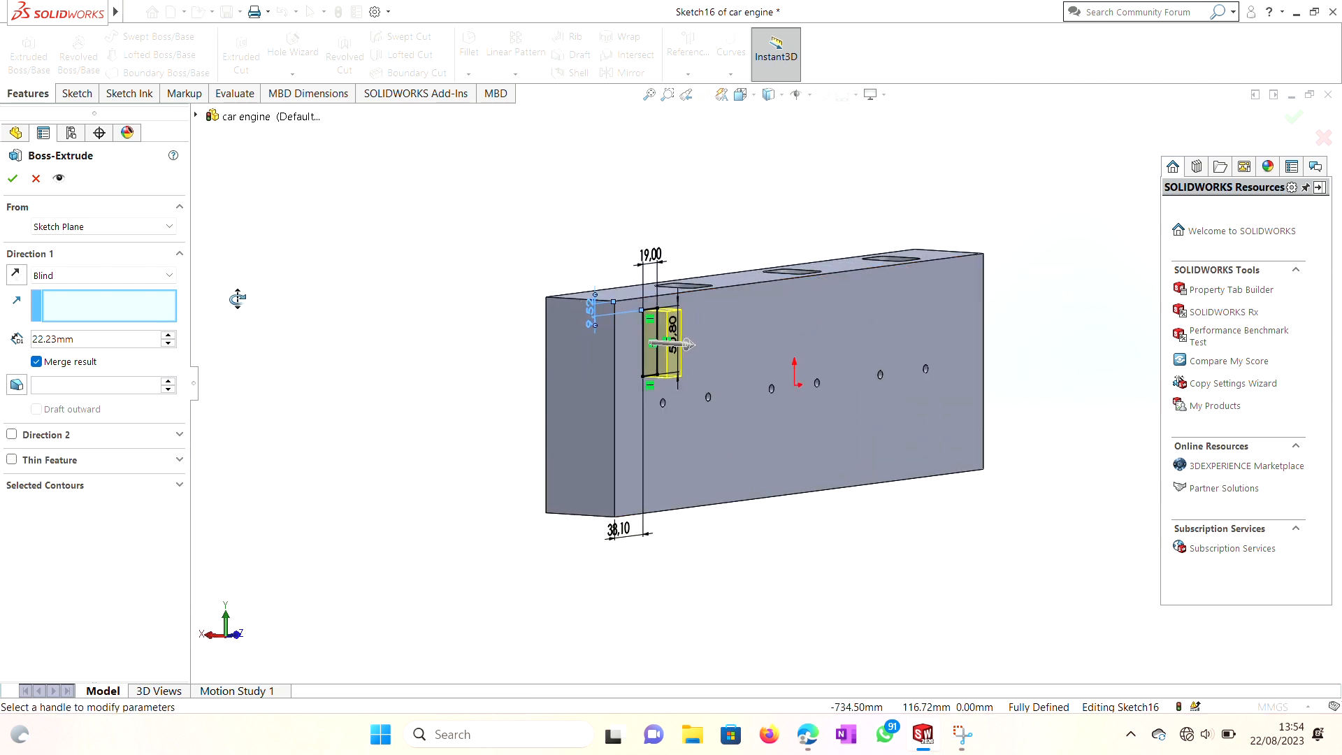
click(14, 181)
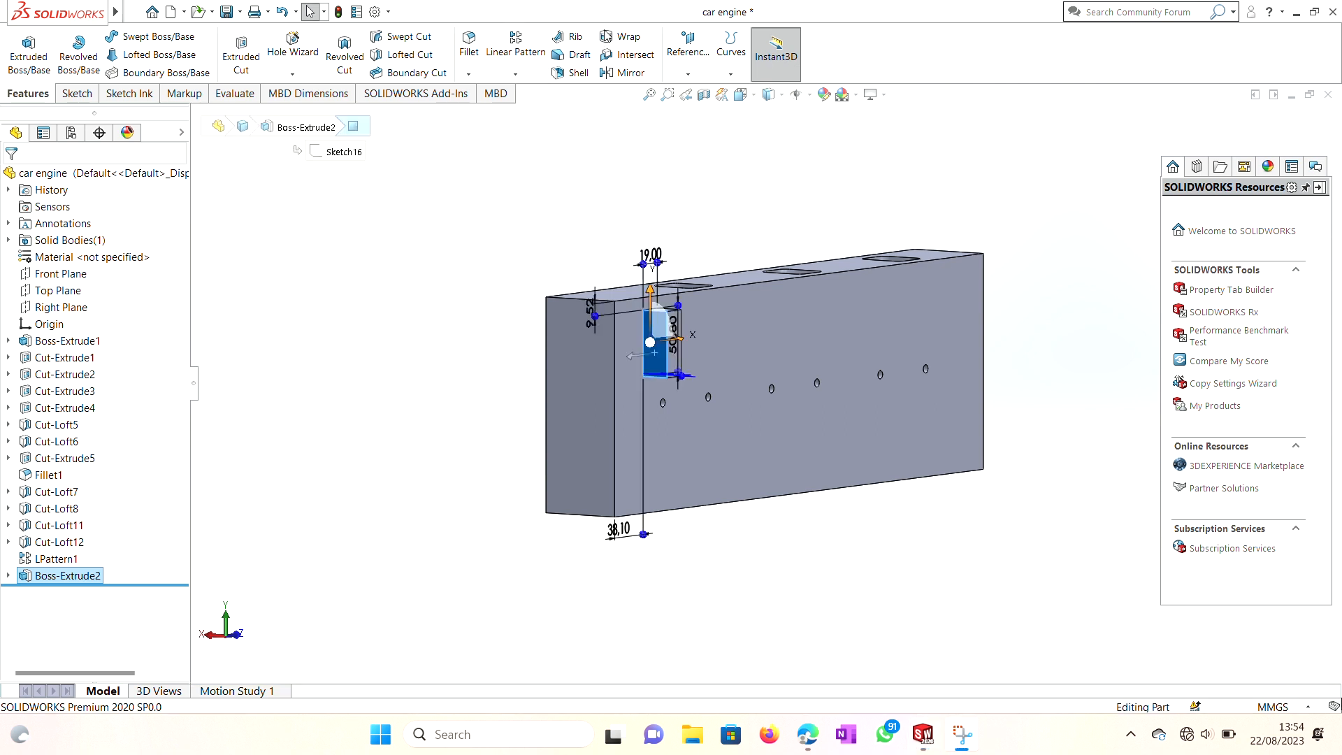
click(564, 292)
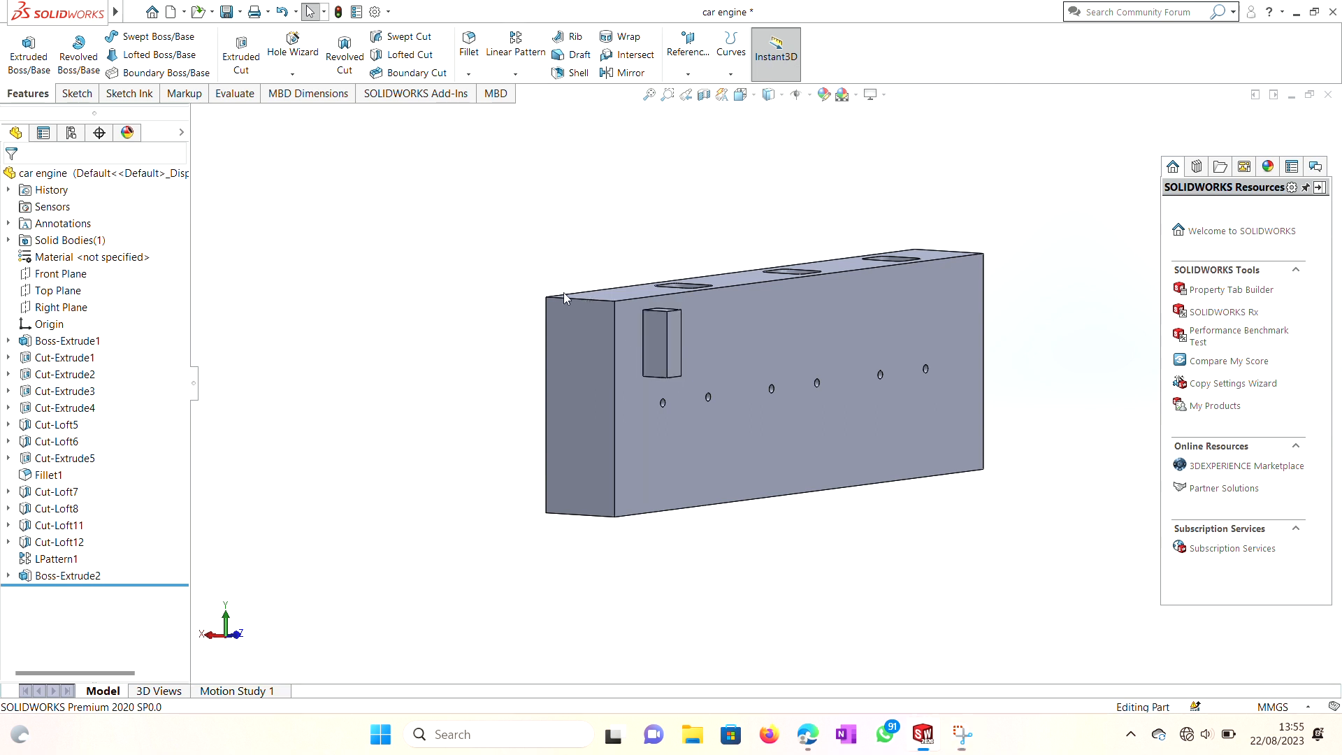
Sketch a circle about 19 mm in diameter on the boss's side face, centred on the midpoint of its outer vertical edge
click(650, 342)
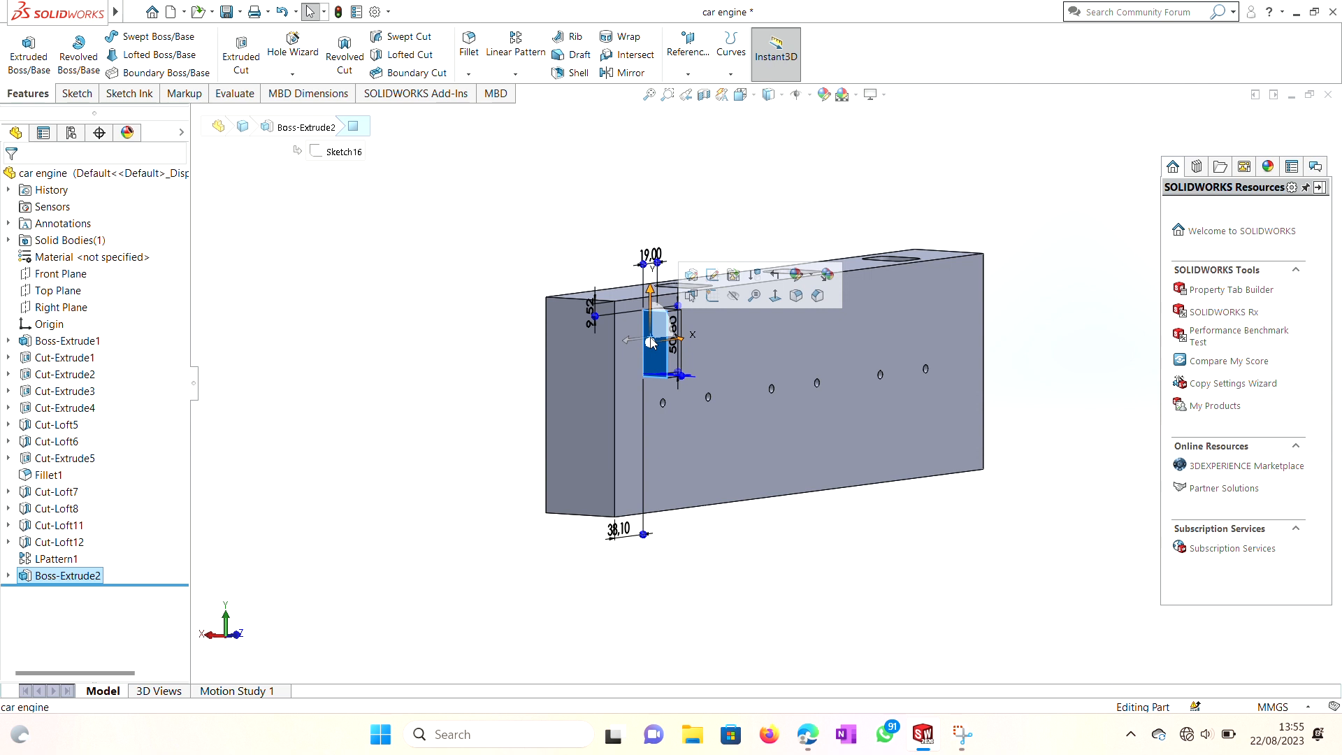
click(774, 301)
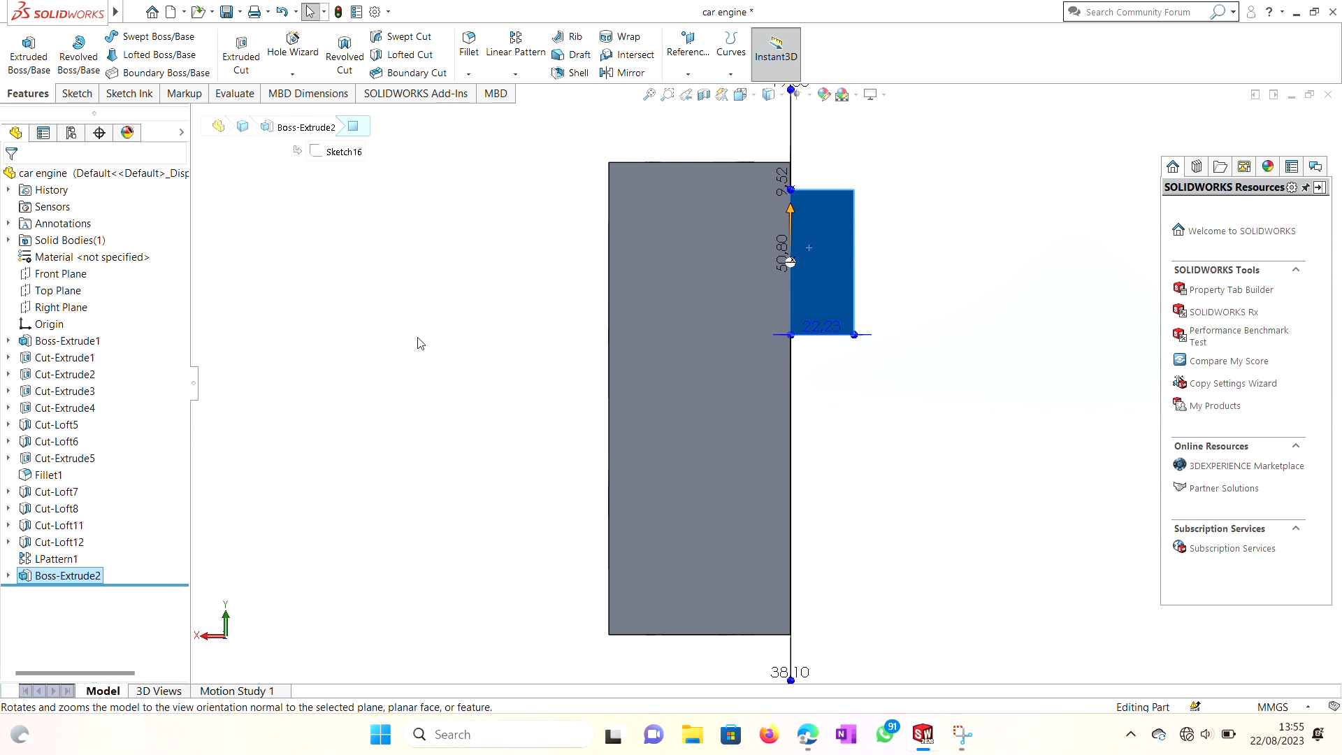
right_click(418, 343)
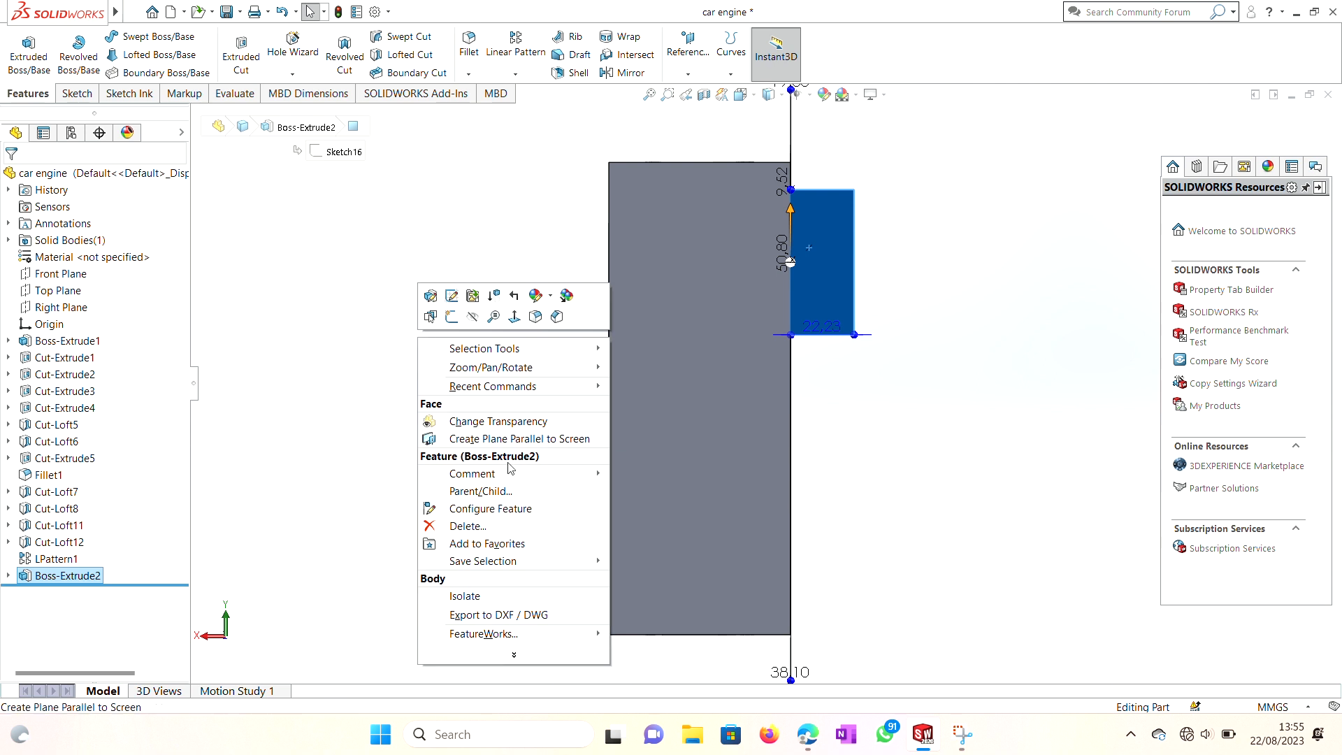
click(348, 390)
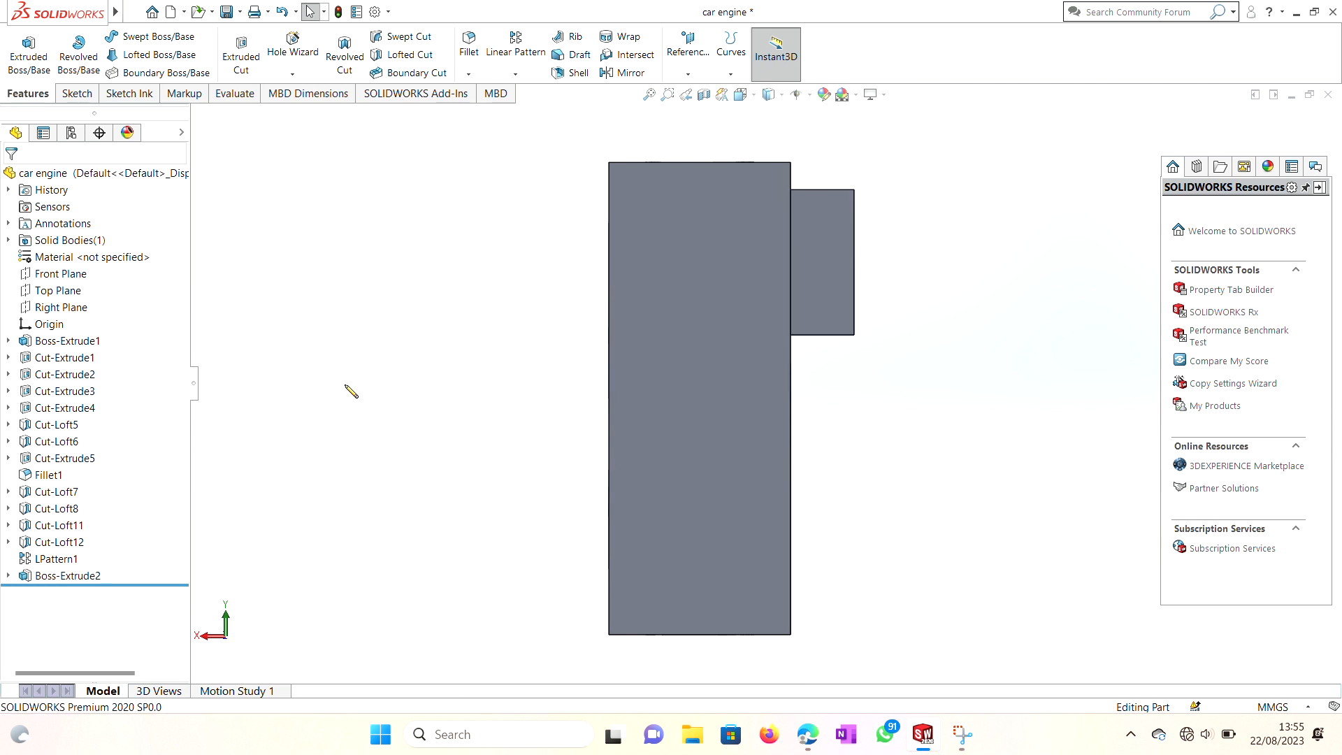
right_click(350, 391)
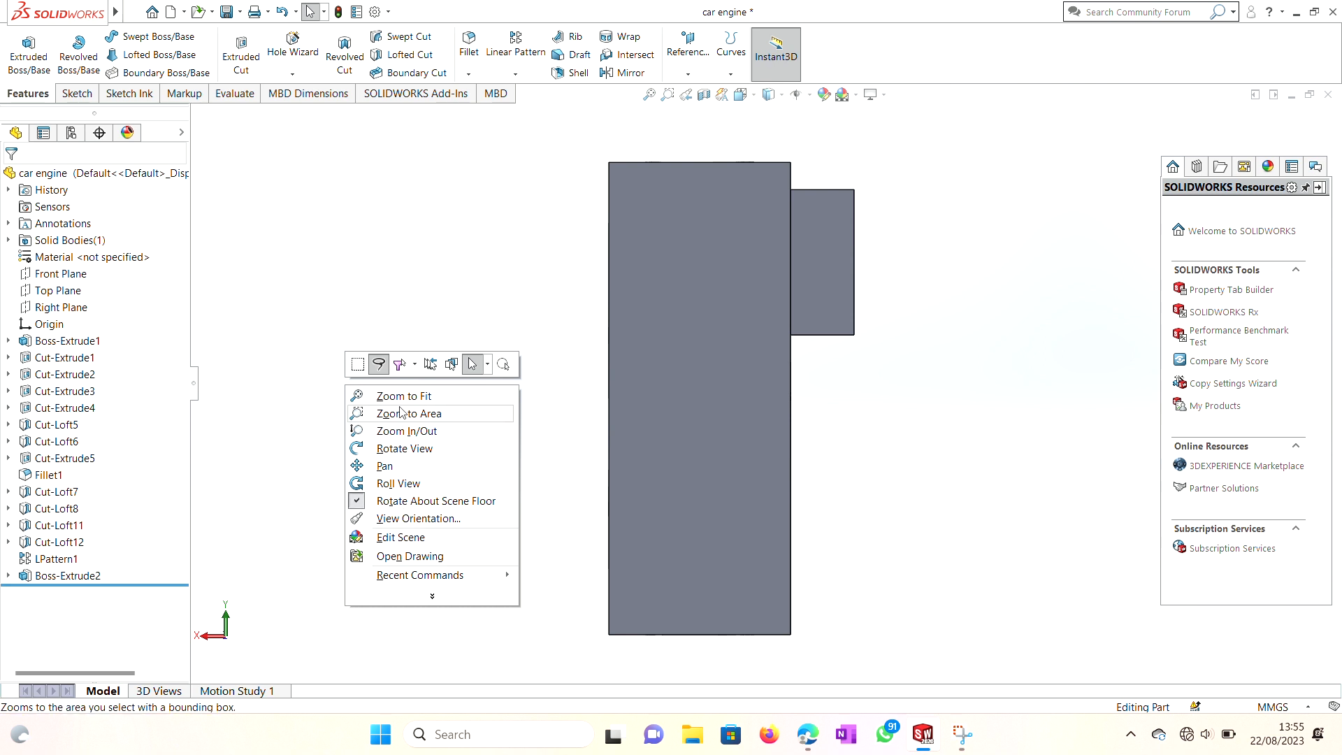
click(90, 97)
click(90, 97)
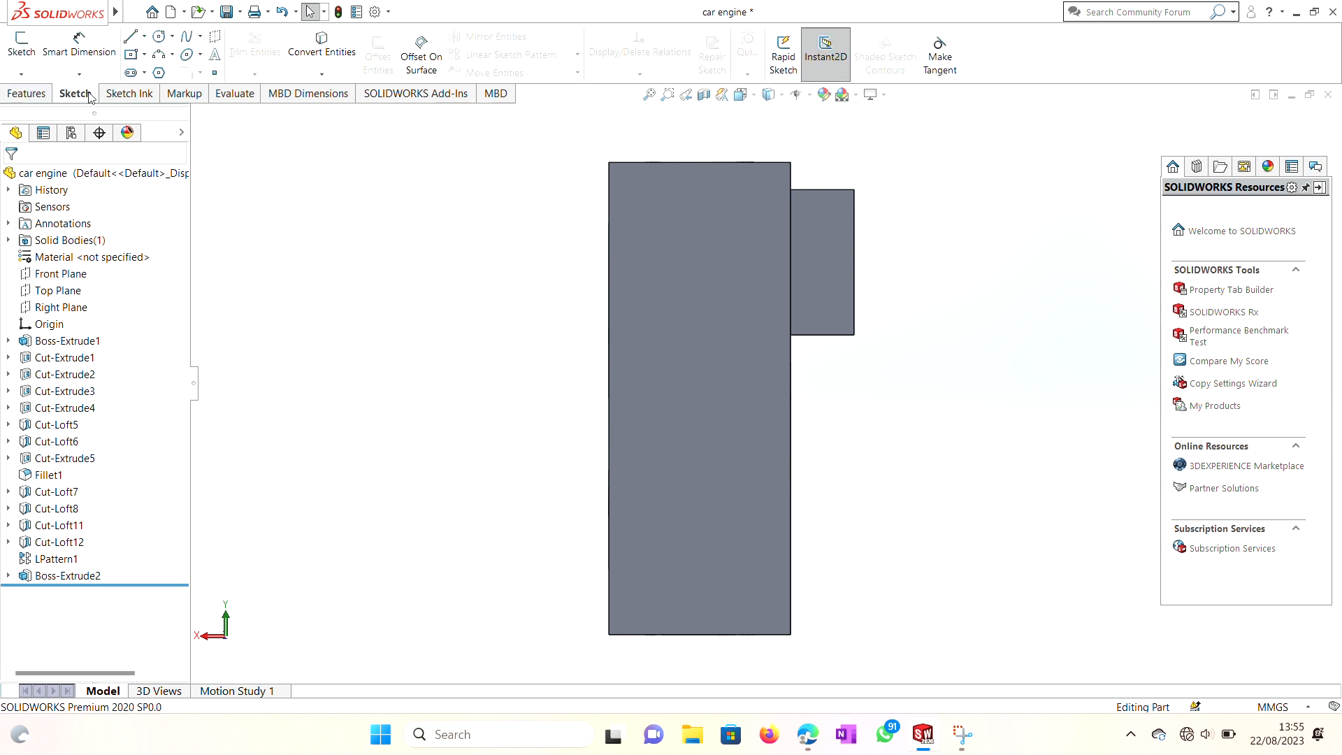
click(160, 36)
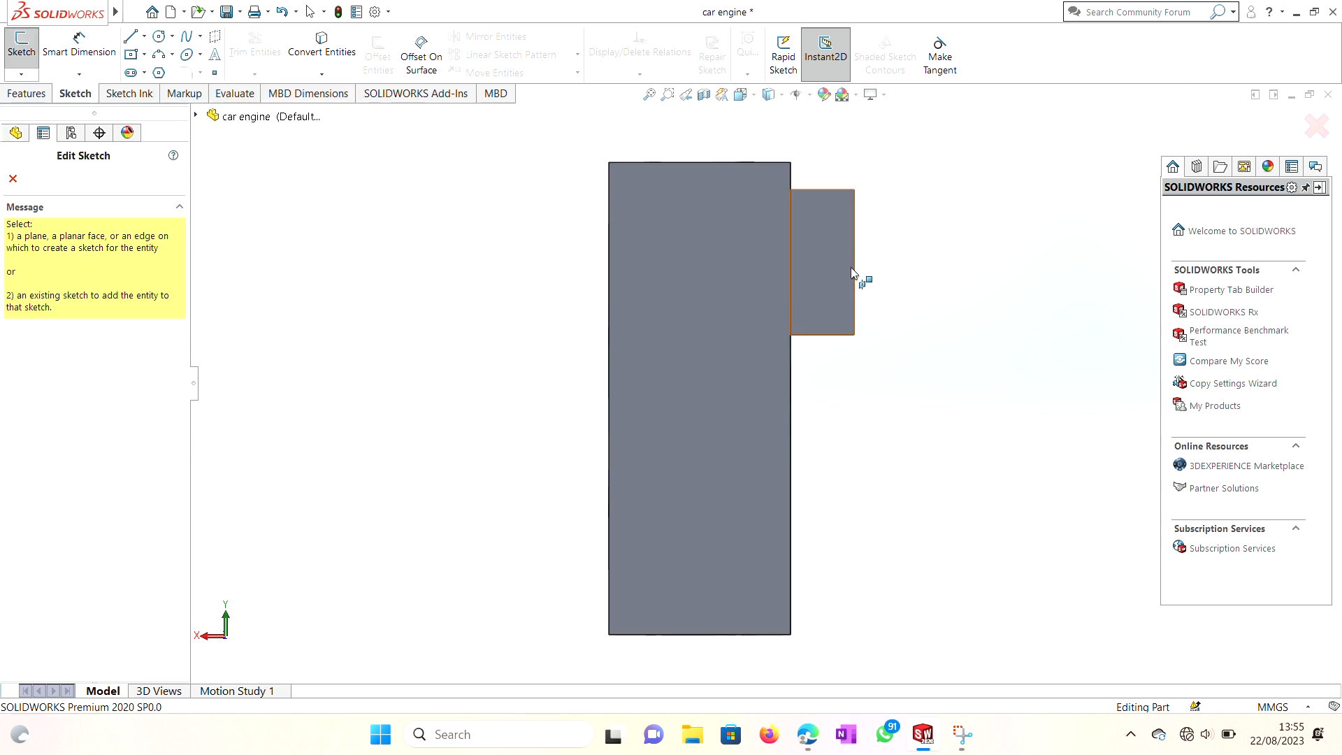
click(830, 267)
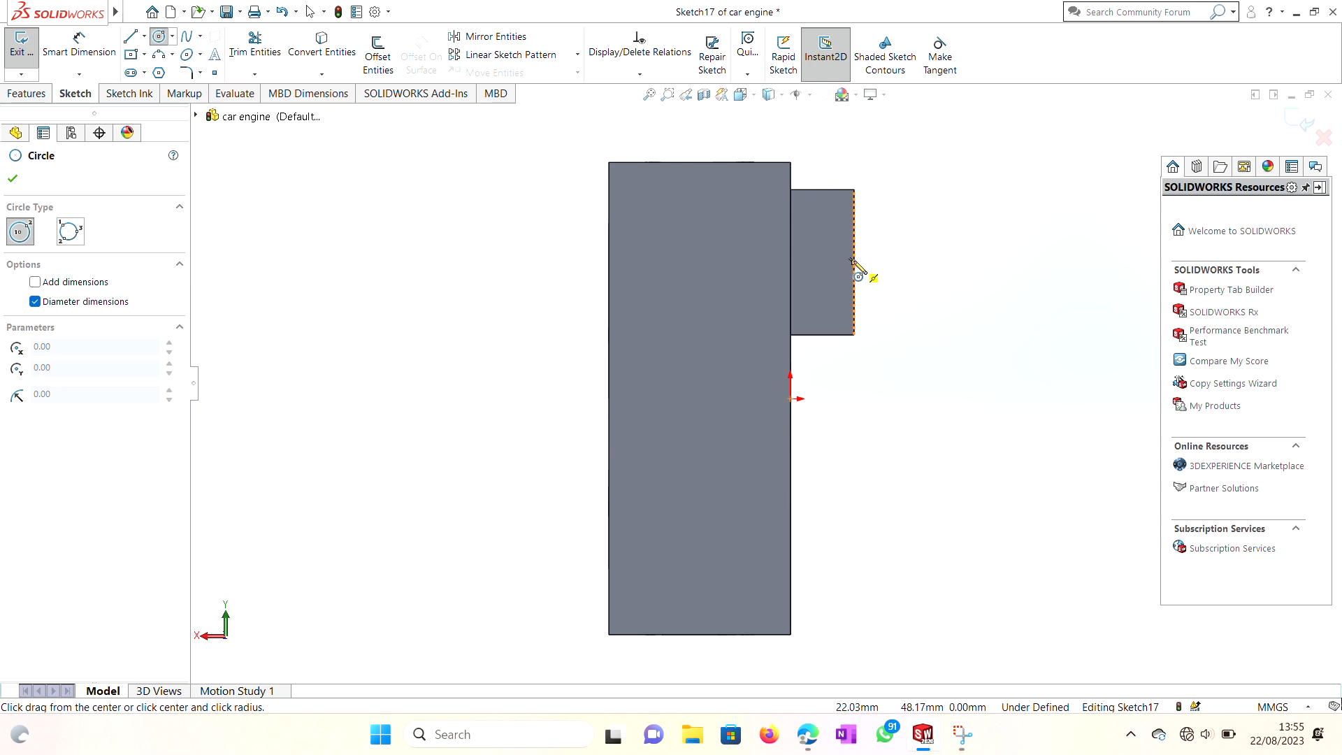
click(853, 262)
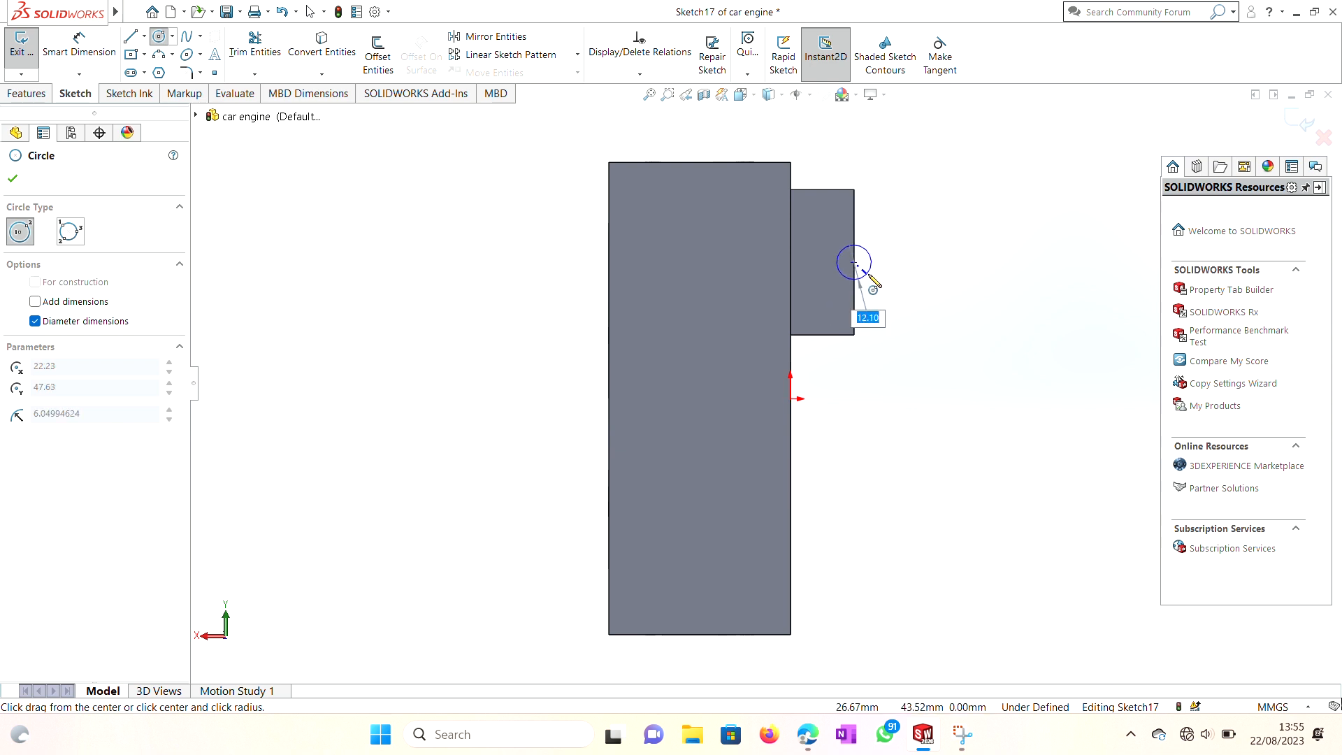
click(872, 281)
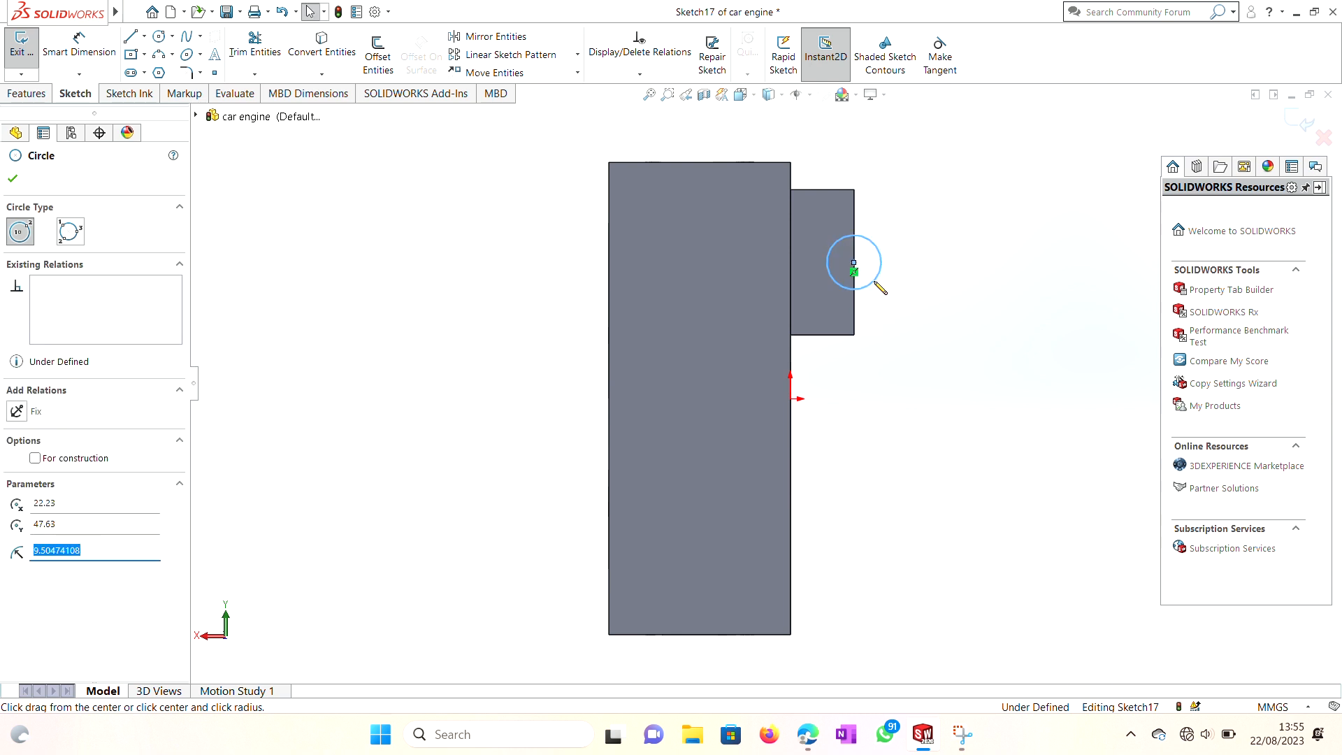
Dimension the circle's diameter and set it to 25.4 mm
right_click(874, 282)
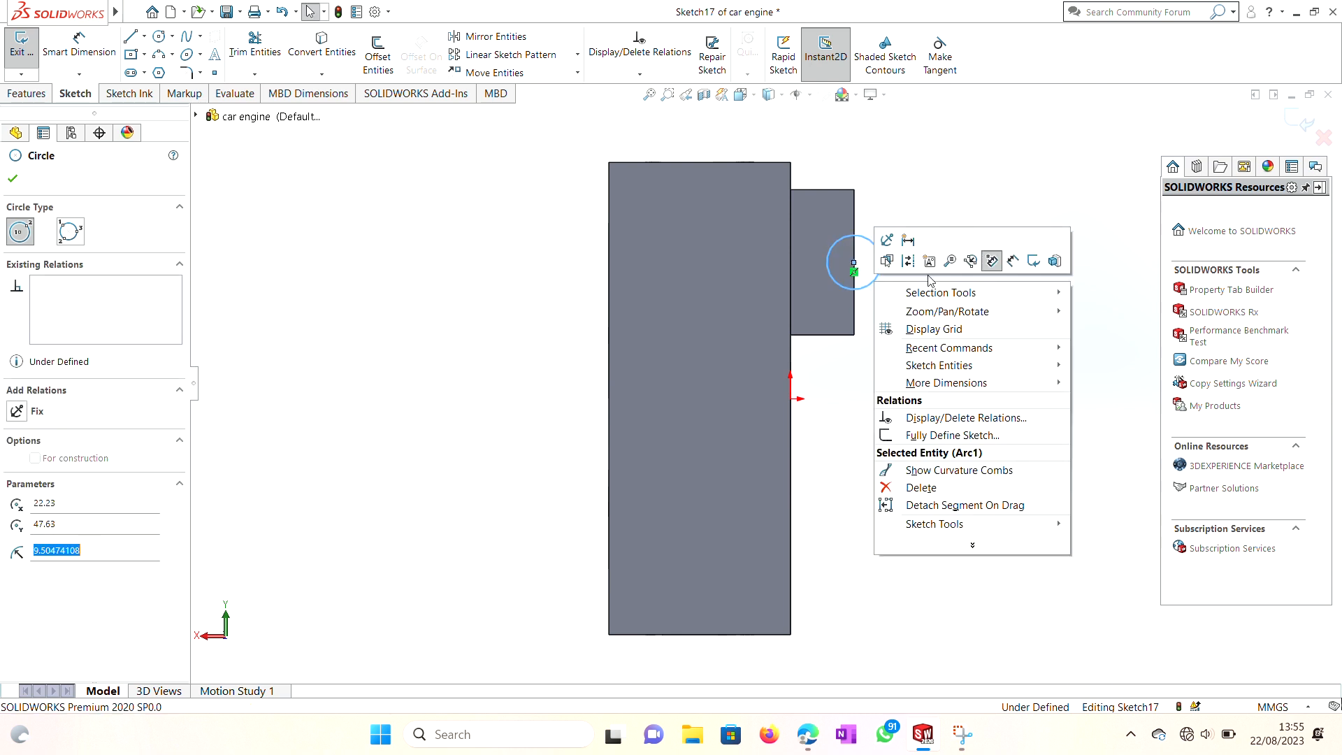
click(1015, 268)
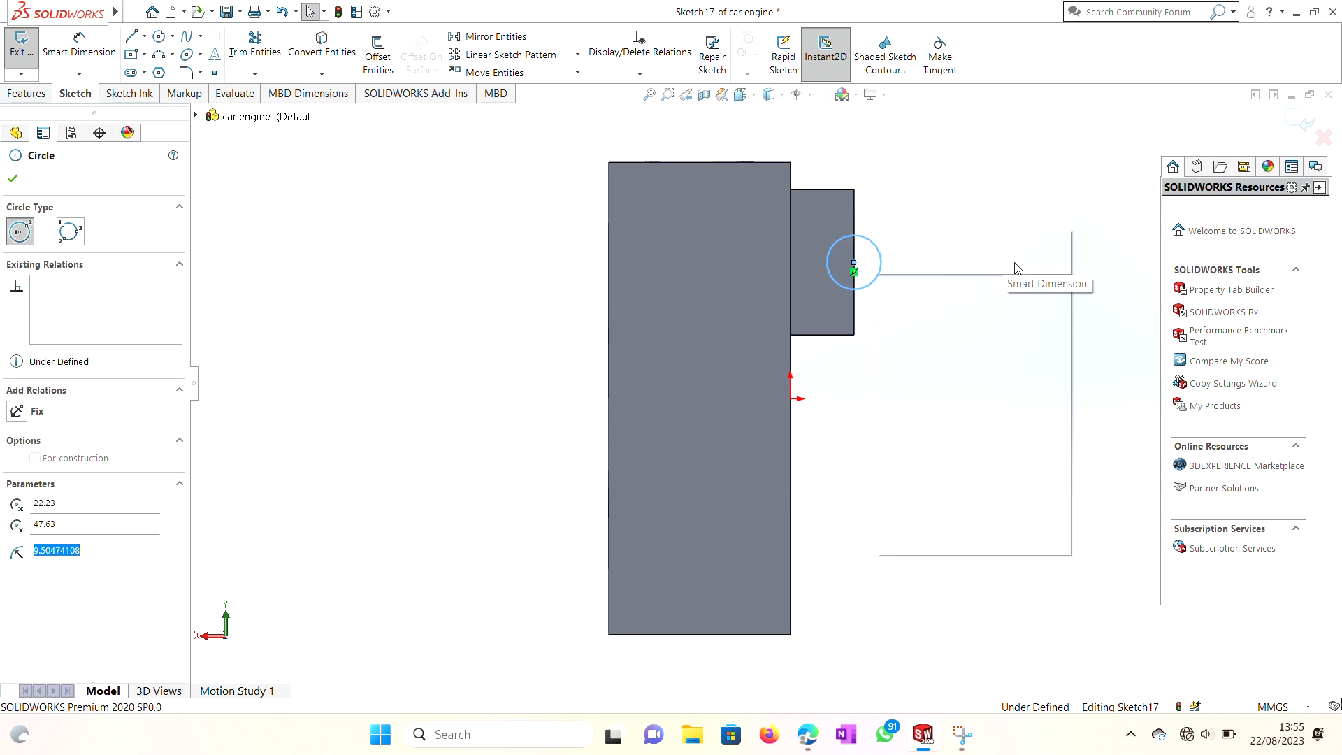
click(884, 277)
click(906, 313)
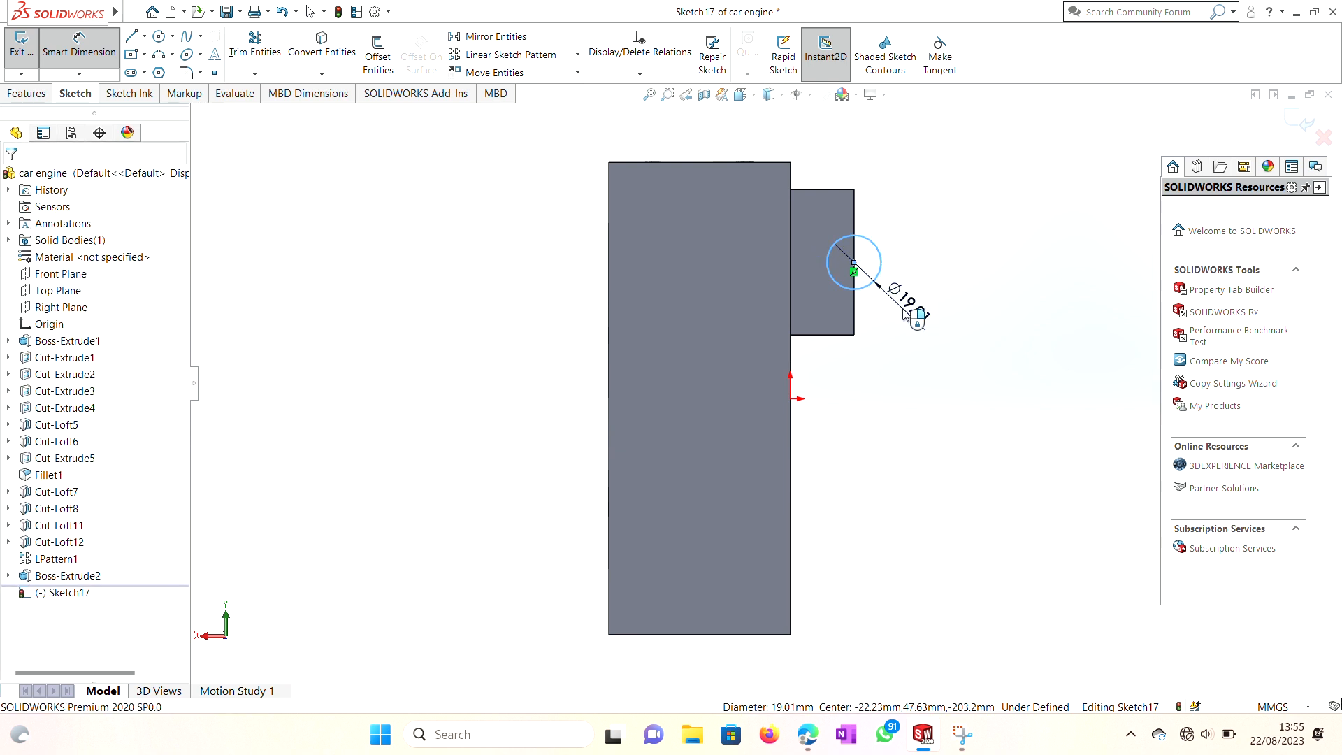
text(25.4)
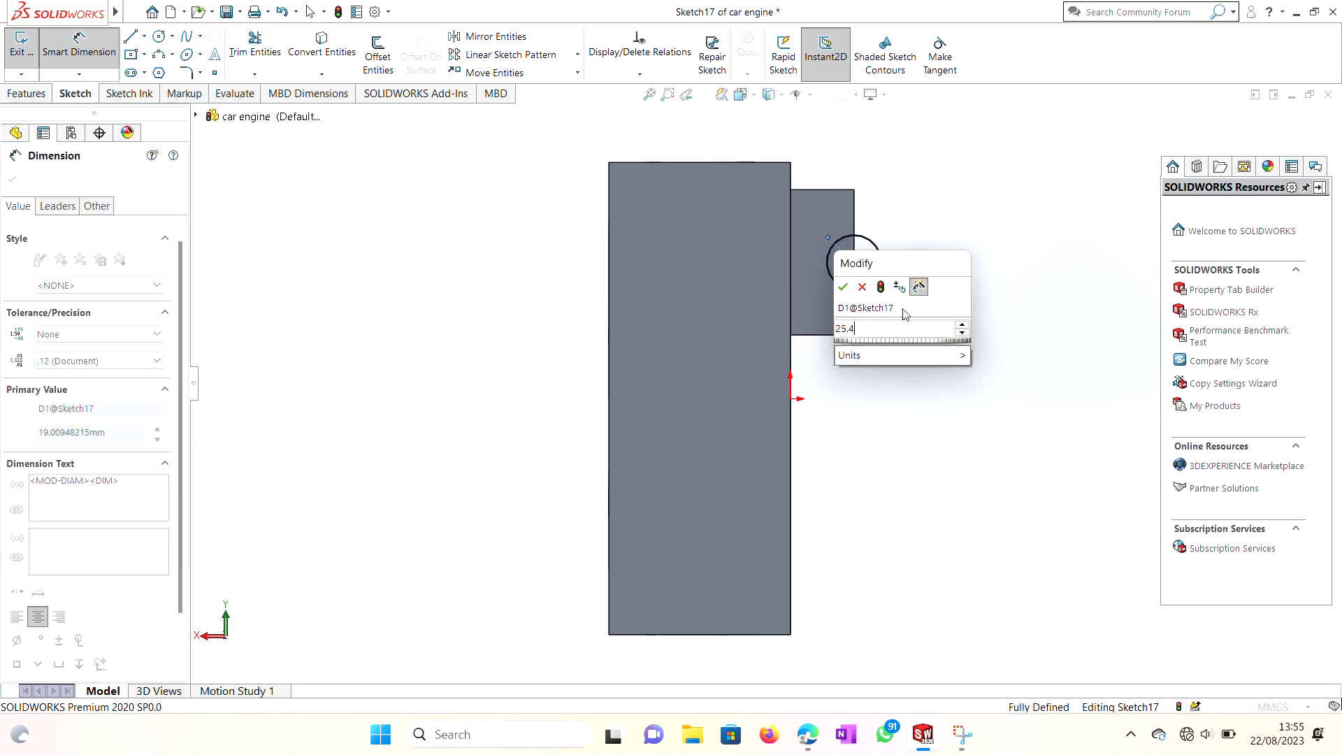
key(Return)
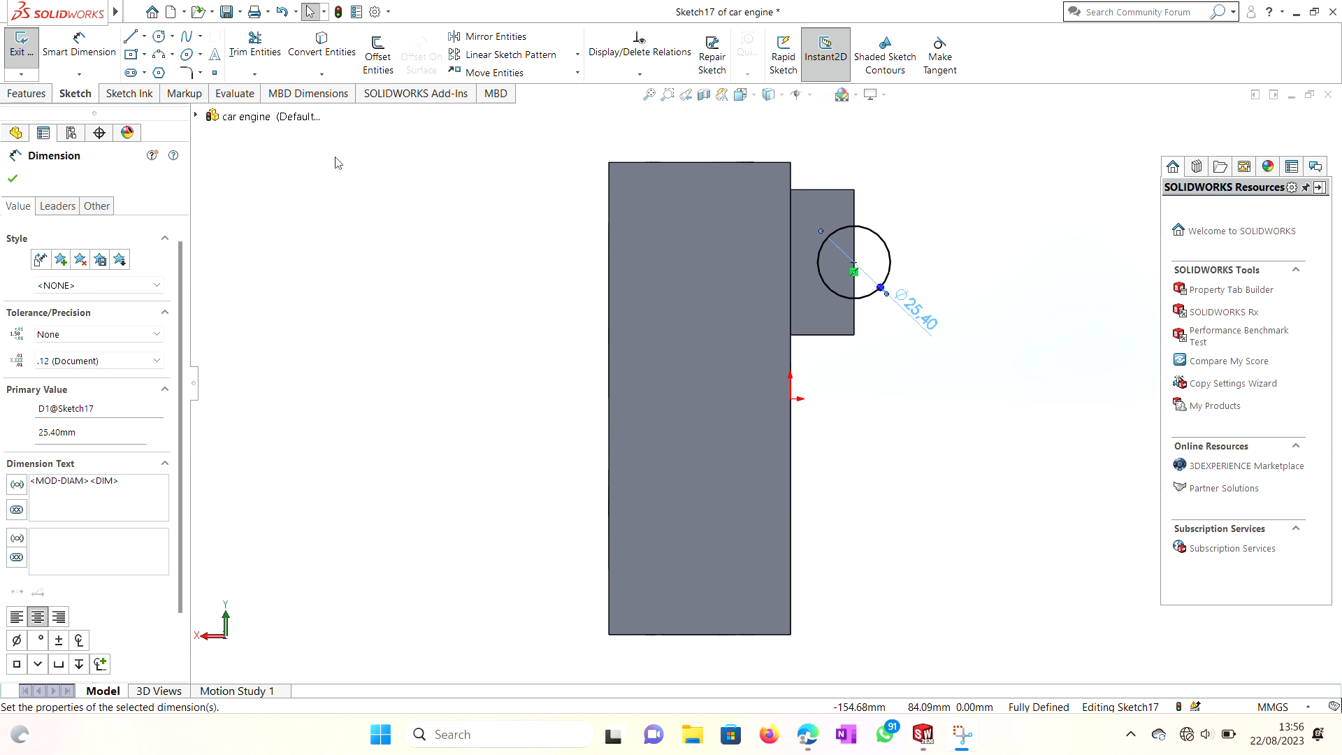
Cut-extrude the circle through the boss with the Through All end condition
click(26, 93)
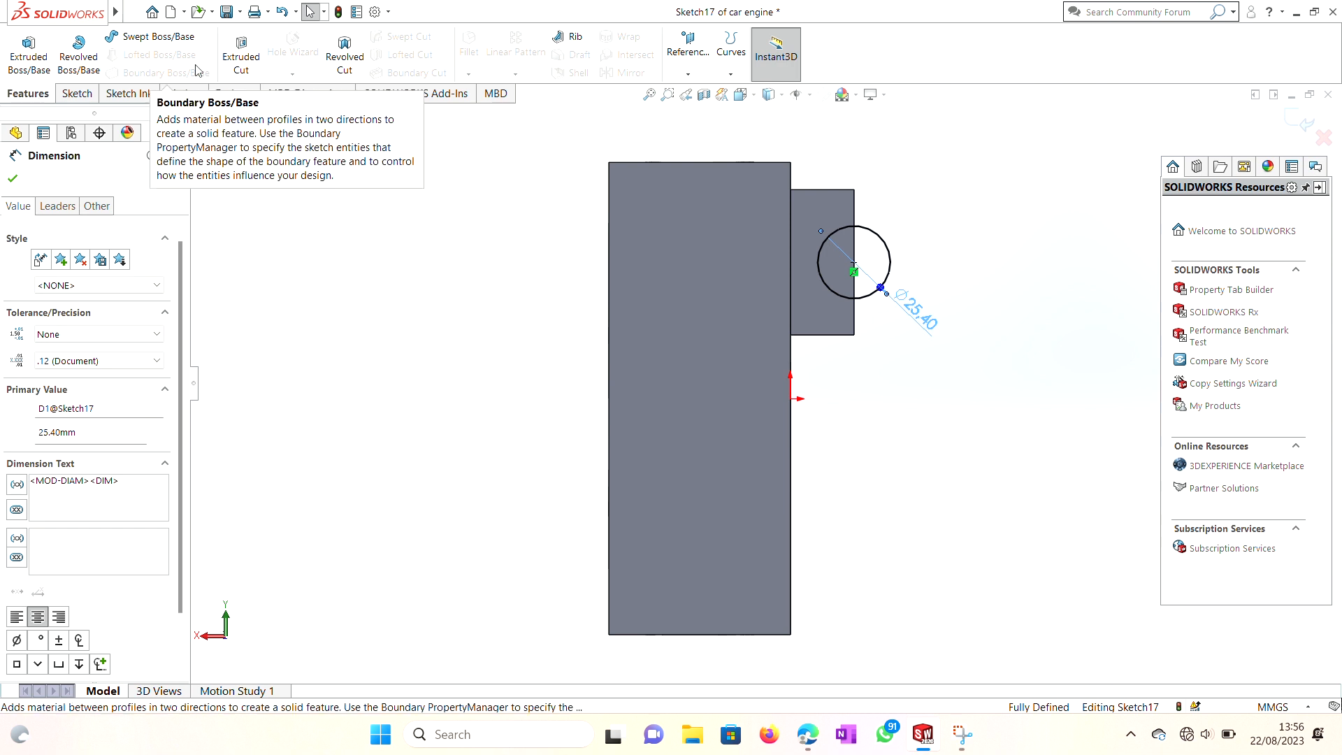
click(255, 43)
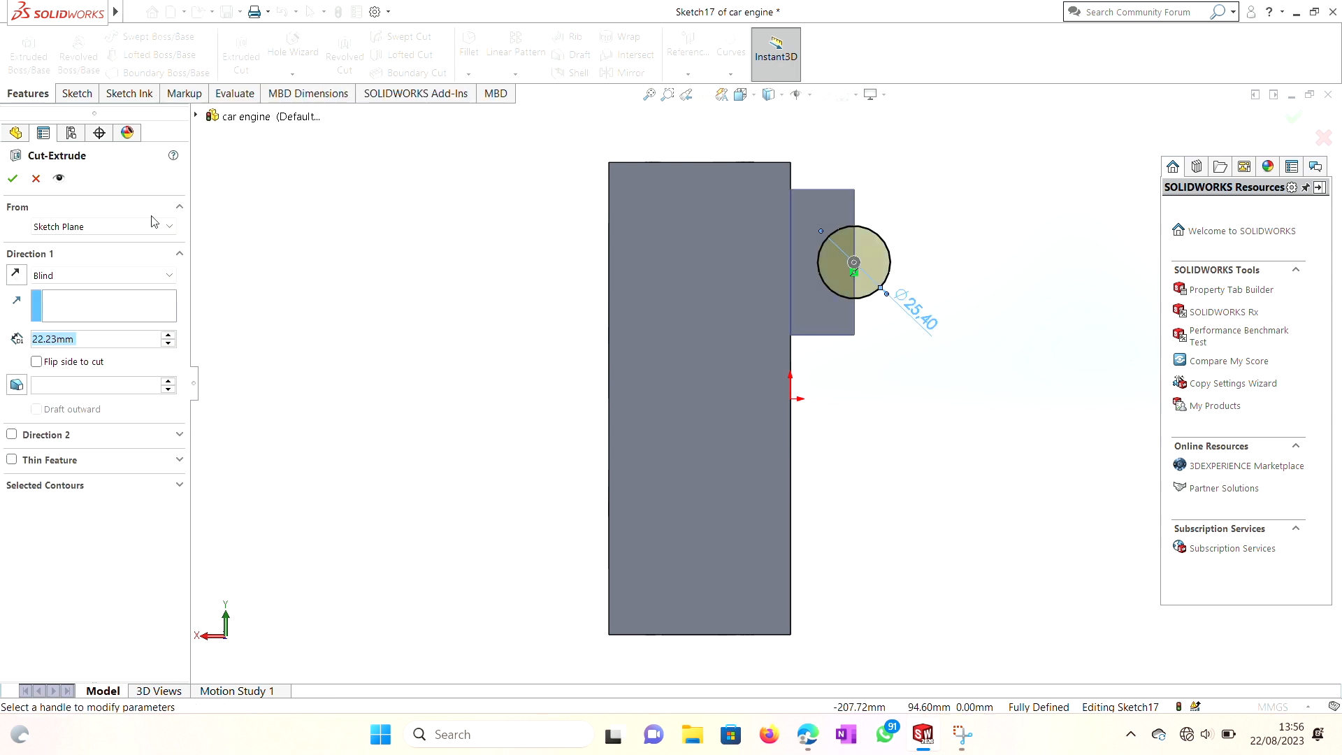
click(122, 276)
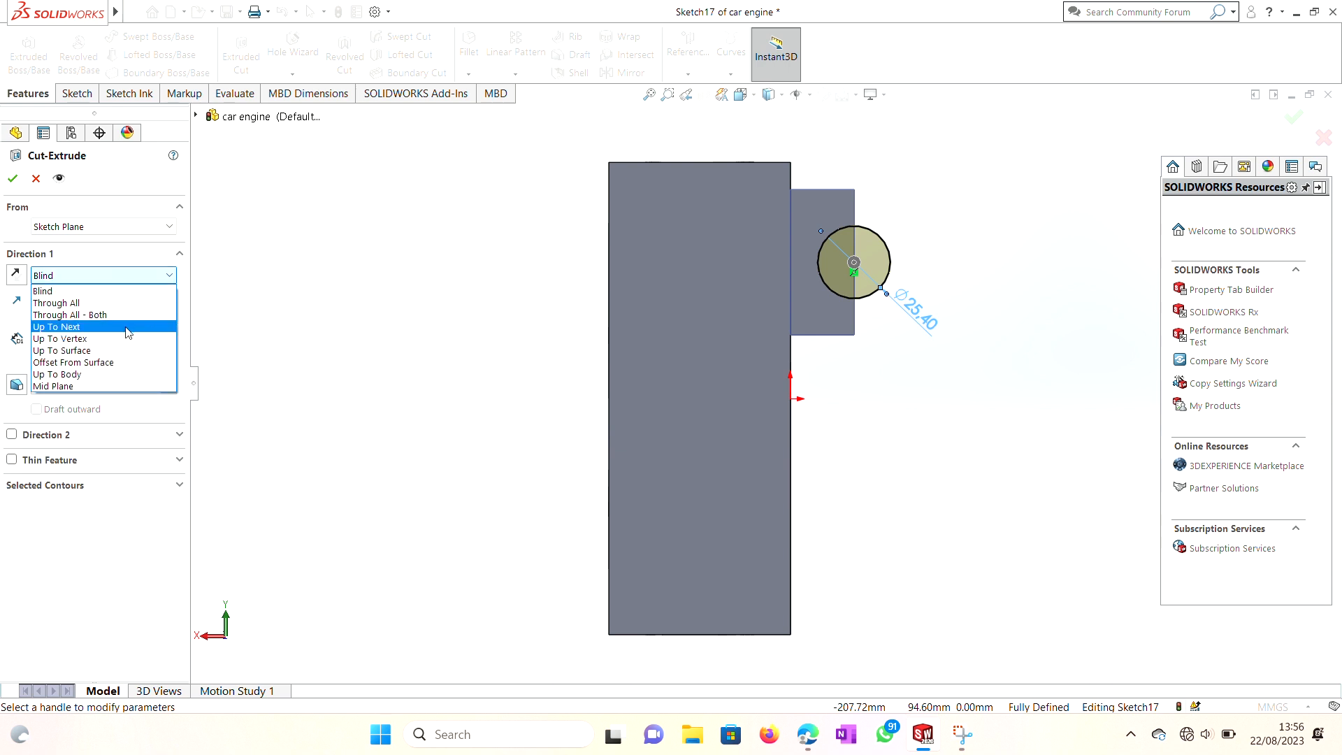
click(82, 303)
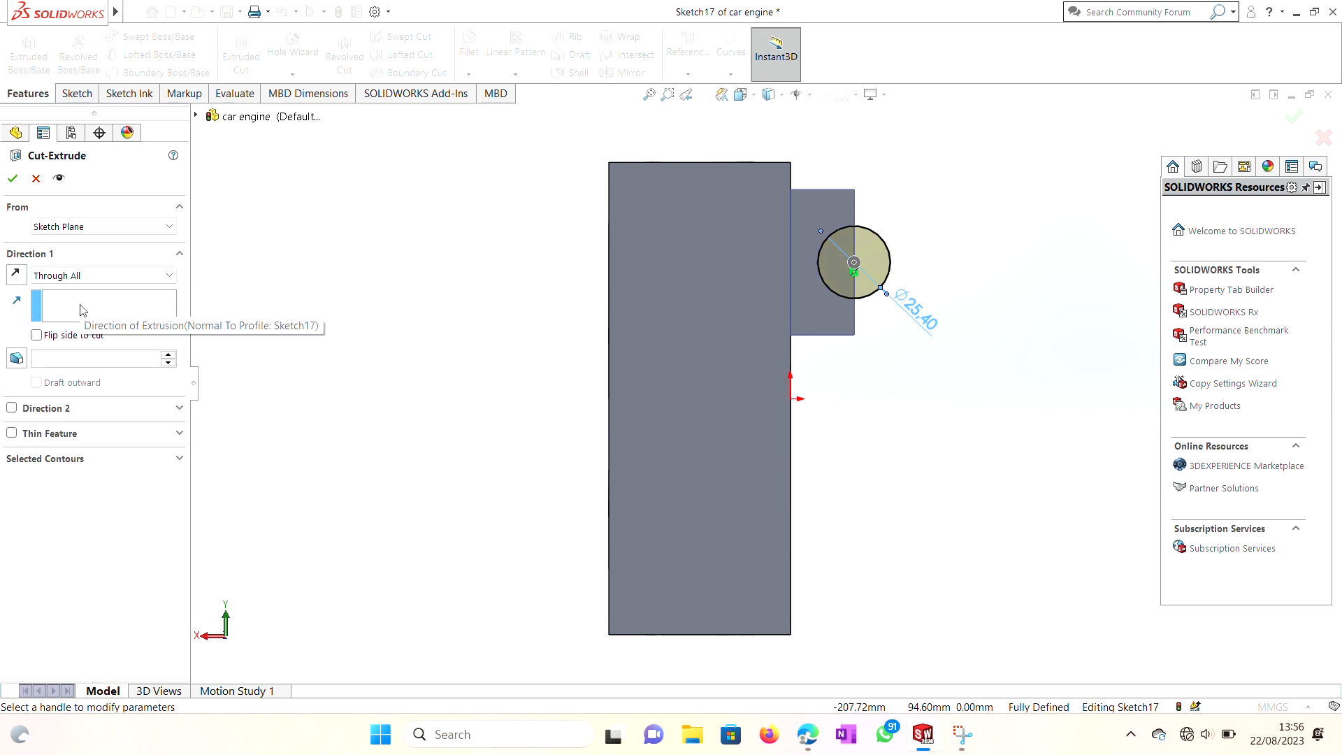
click(12, 178)
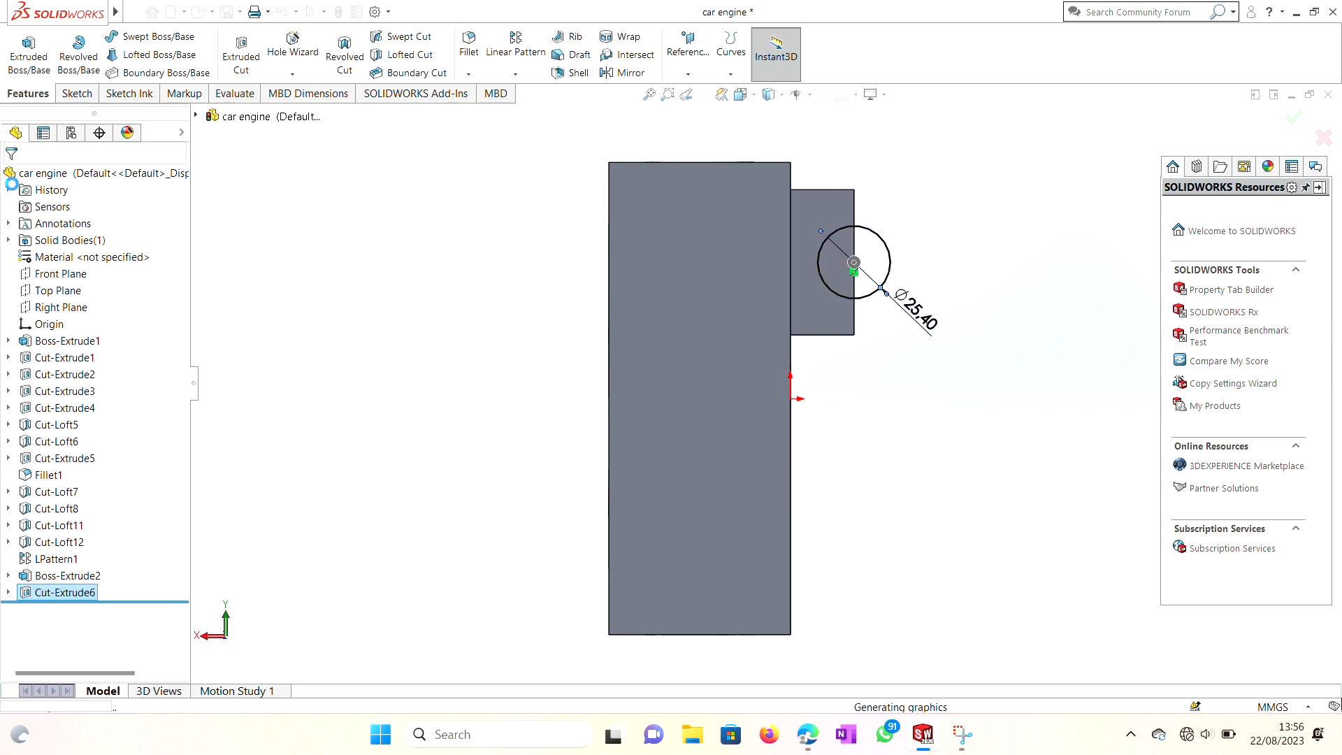